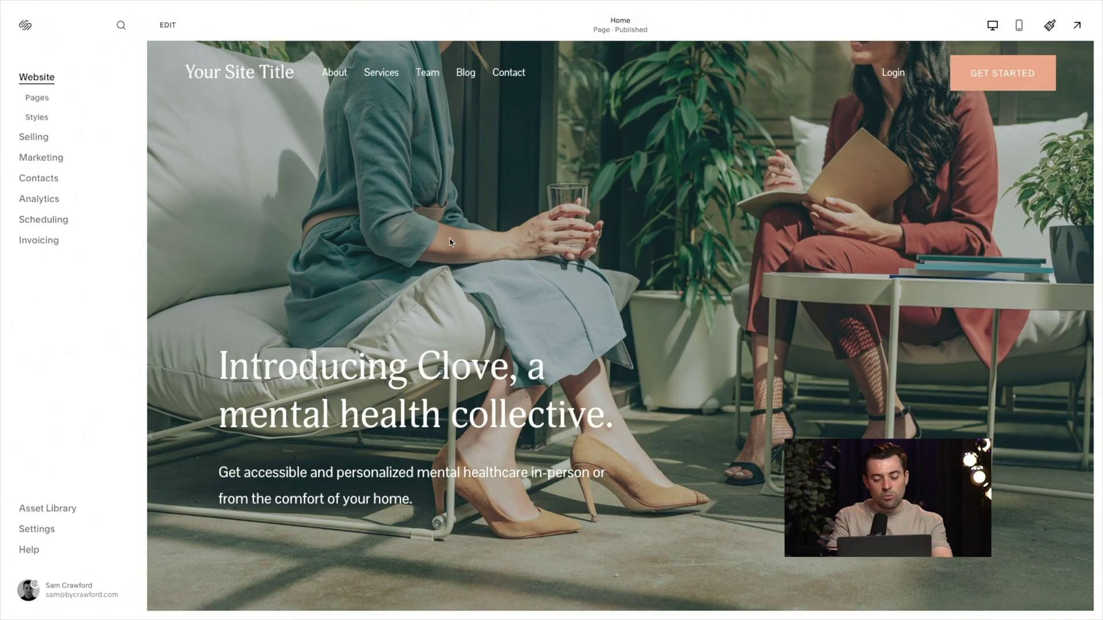
Enter edit mode on the Squarespace homepage
scroll(475, 335, down, 10)
scroll(475, 334, up, 6)
scroll(475, 335, up, 5)
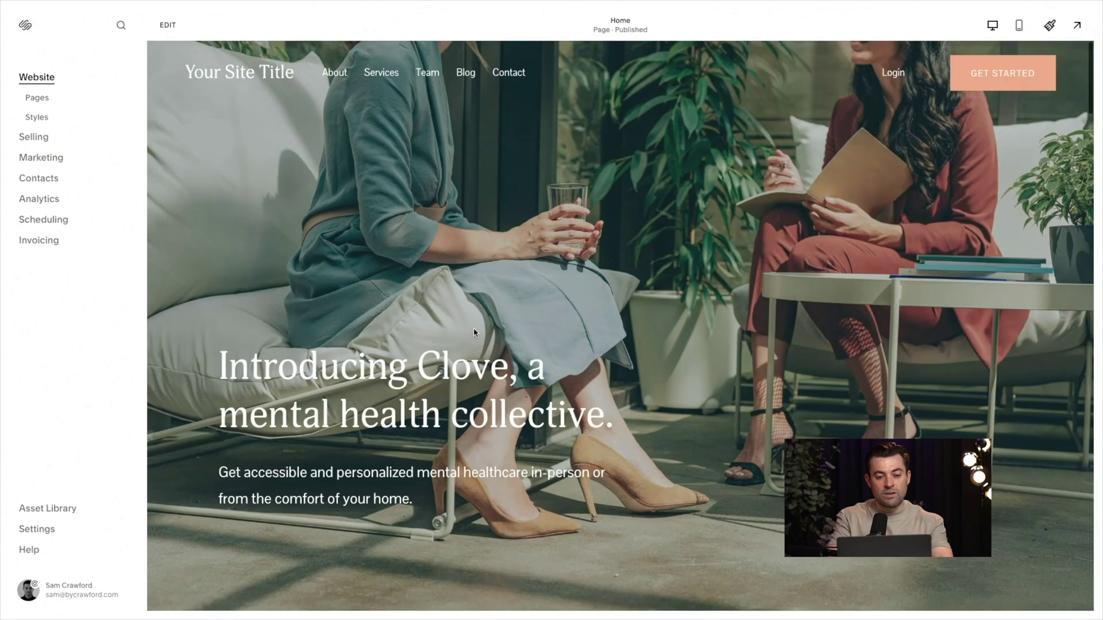
click(172, 27)
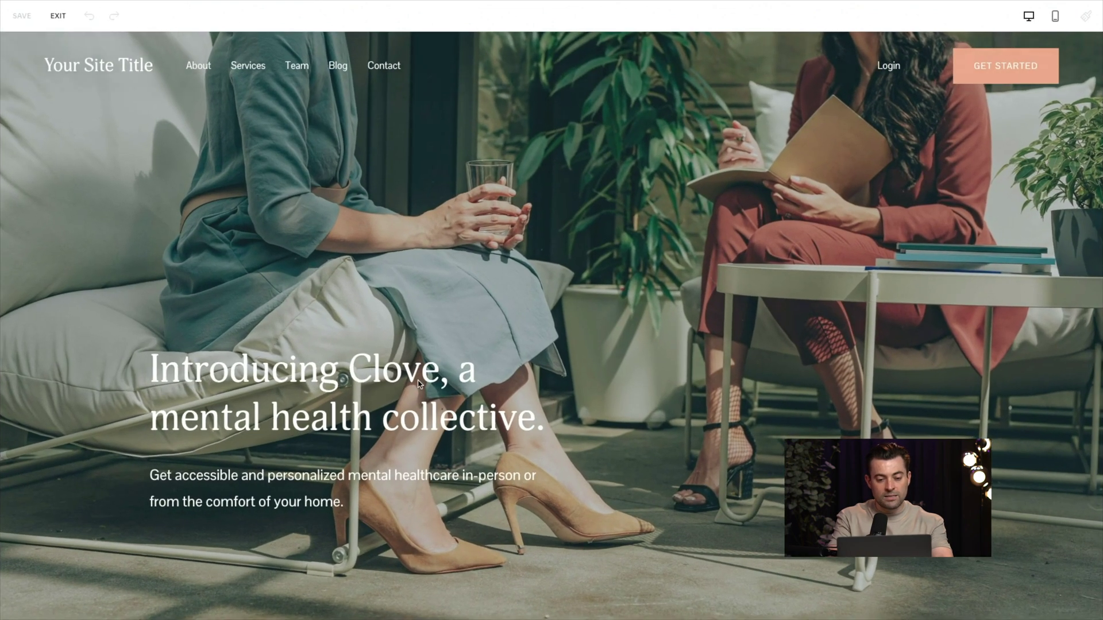
Add a blank section below the blog posts, above 'Get started with Clove, today.'
scroll(418, 382, down, 10)
scroll(418, 385, down, 10)
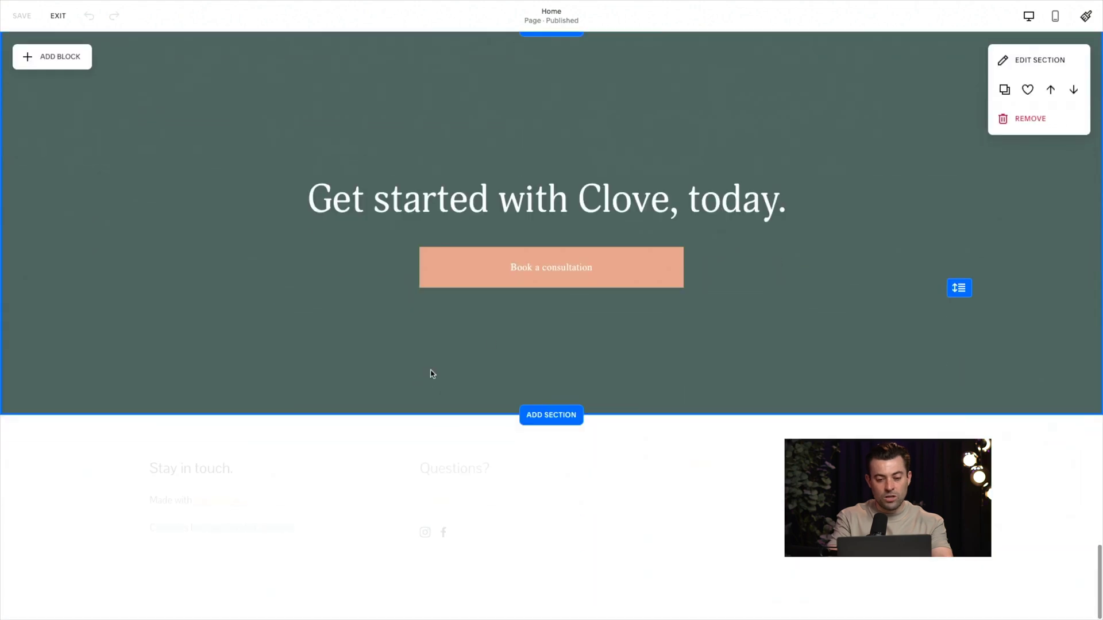
scroll(431, 374, up, 3)
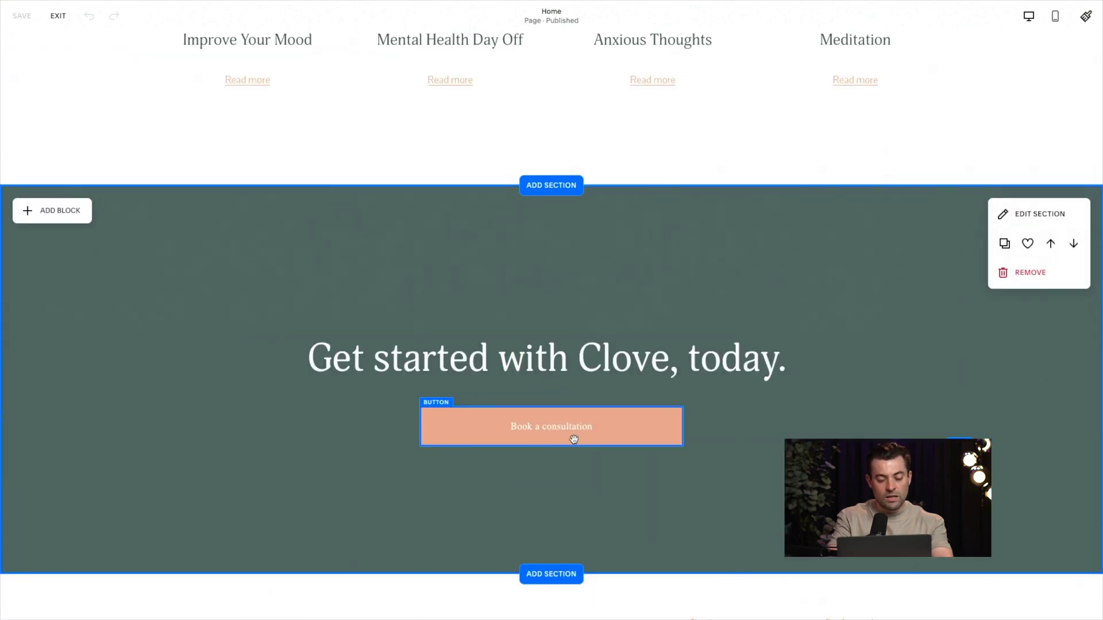
scroll(565, 149, up, 5)
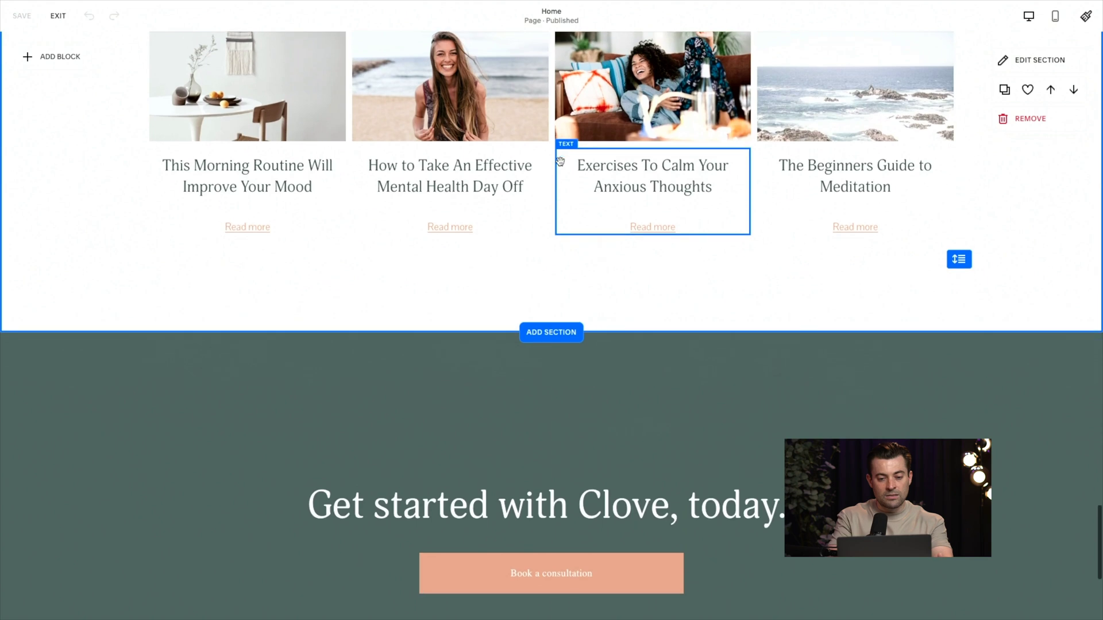
scroll(515, 278, down, 2)
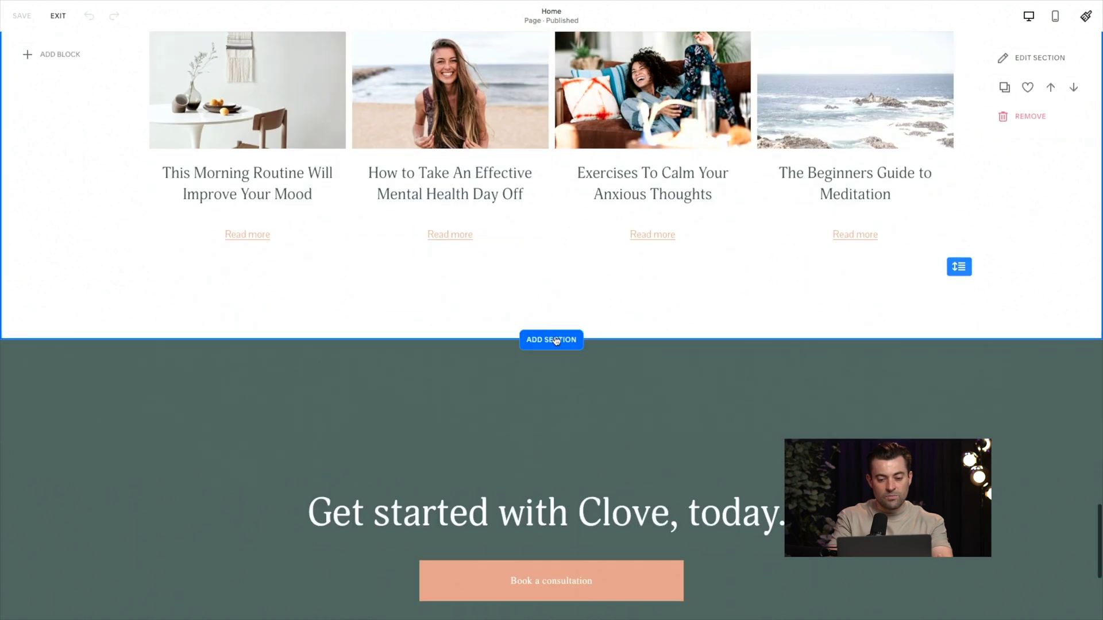
click(556, 341)
scroll(185, 350, down, 3)
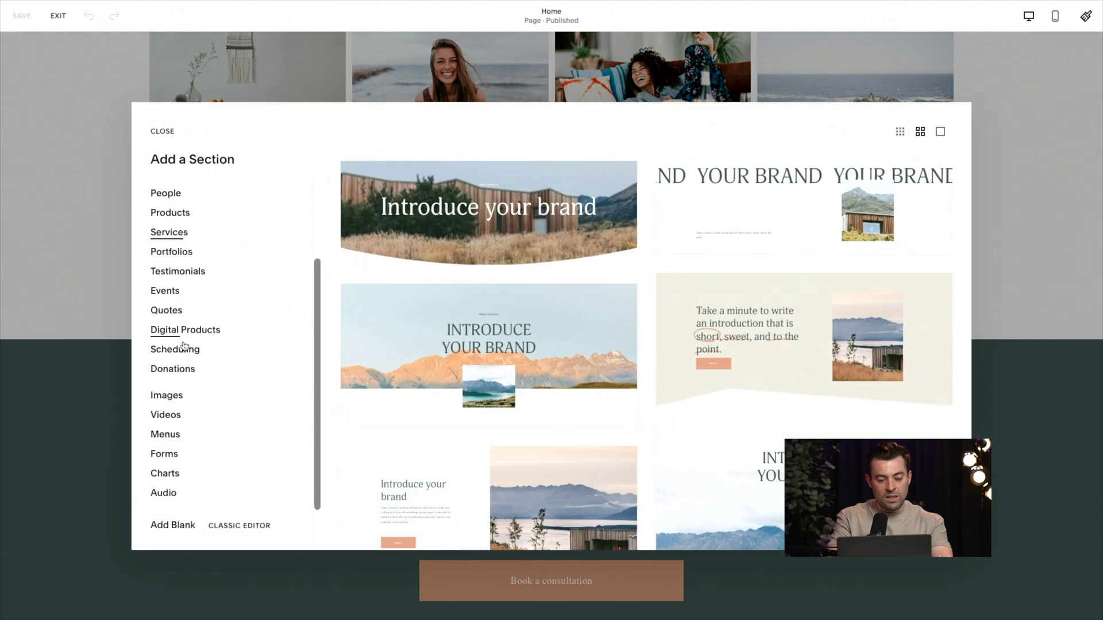
scroll(184, 346, up, 3)
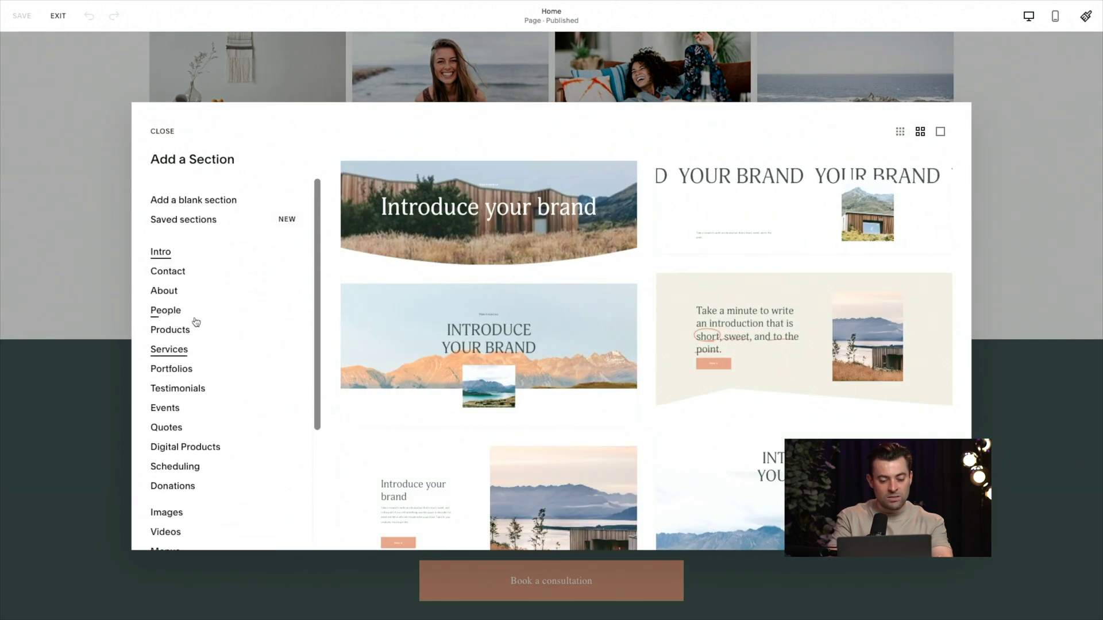
scroll(179, 361, down, 3)
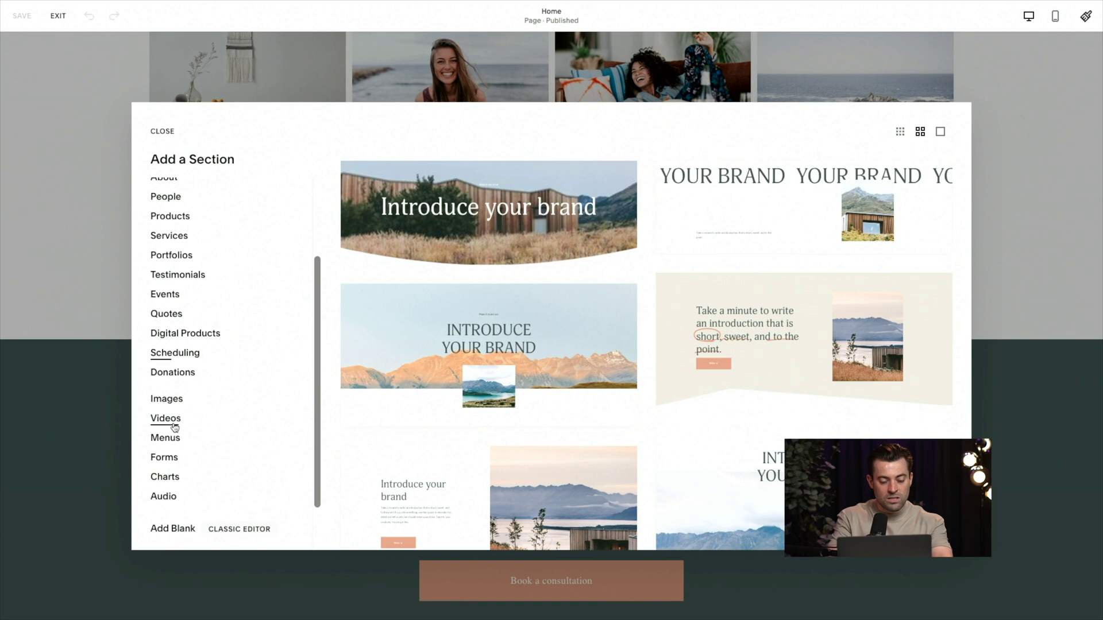
scroll(175, 428, down, 2)
scroll(176, 428, up, 4)
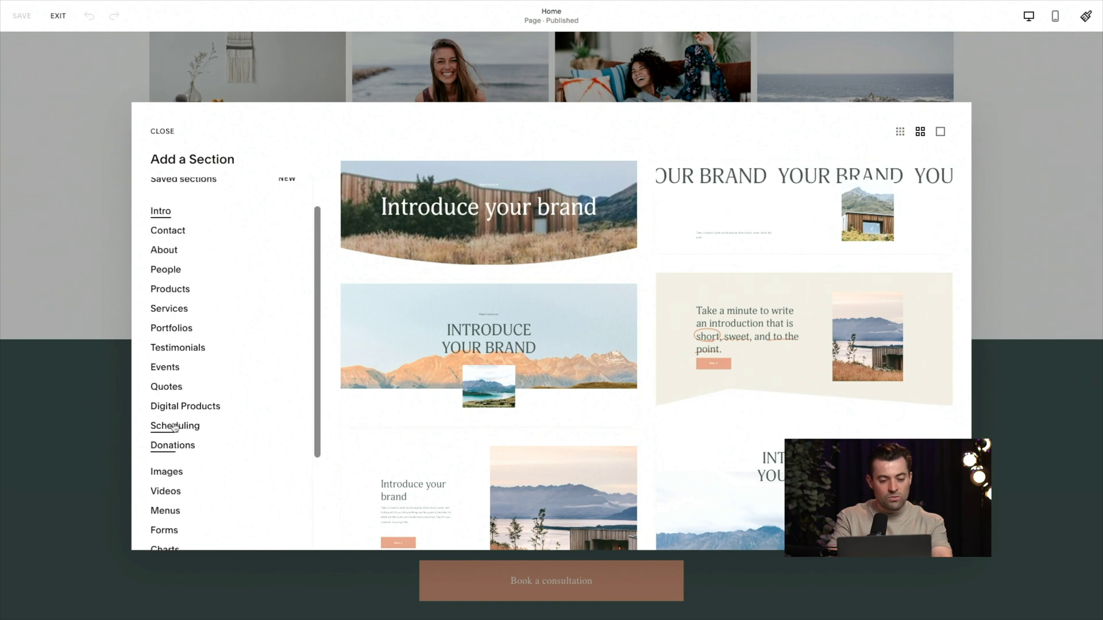
scroll(174, 428, up, 1)
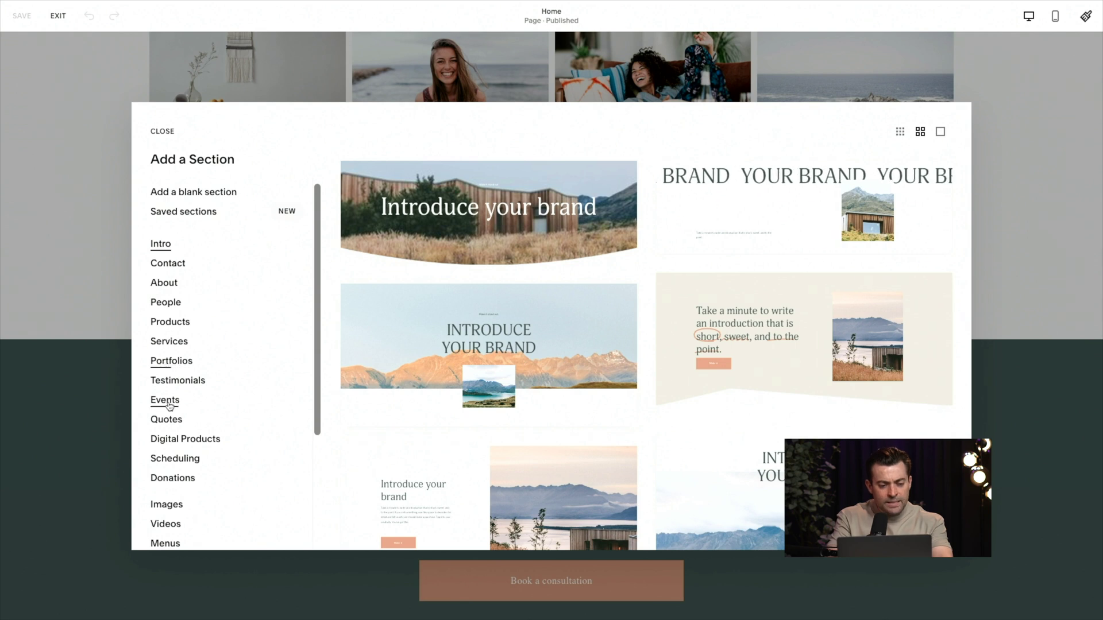
scroll(170, 406, down, 1)
scroll(170, 406, down, 3)
scroll(173, 344, up, 5)
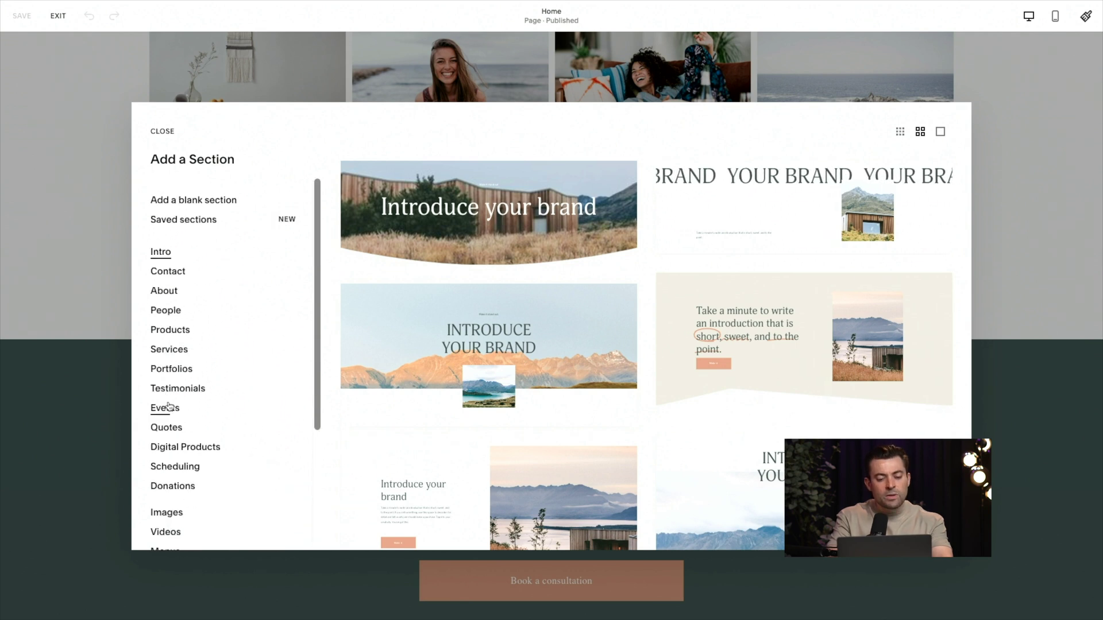
click(200, 199)
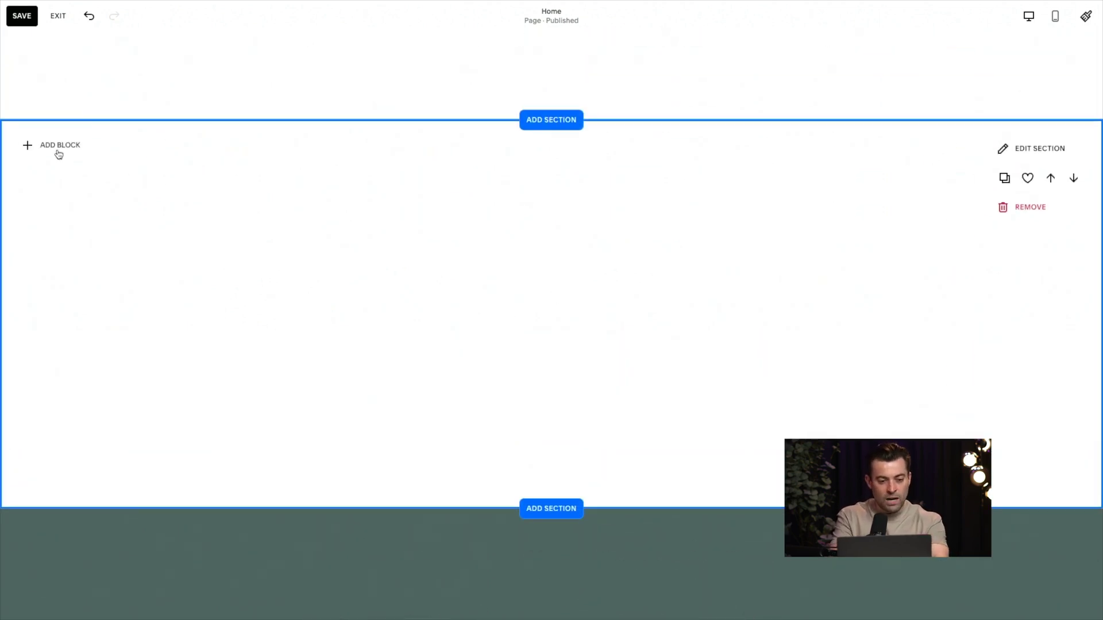
Add a full-width text block reading 'FAQ' as a centred Heading 2
click(55, 150)
click(84, 225)
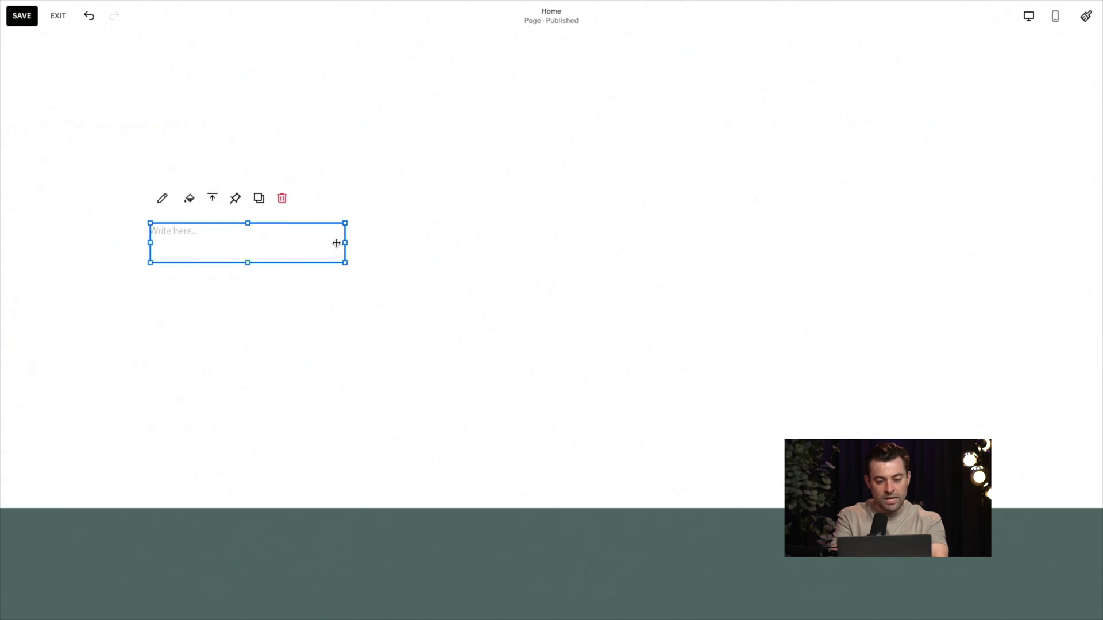
drag(336, 243, 954, 221)
click(181, 235)
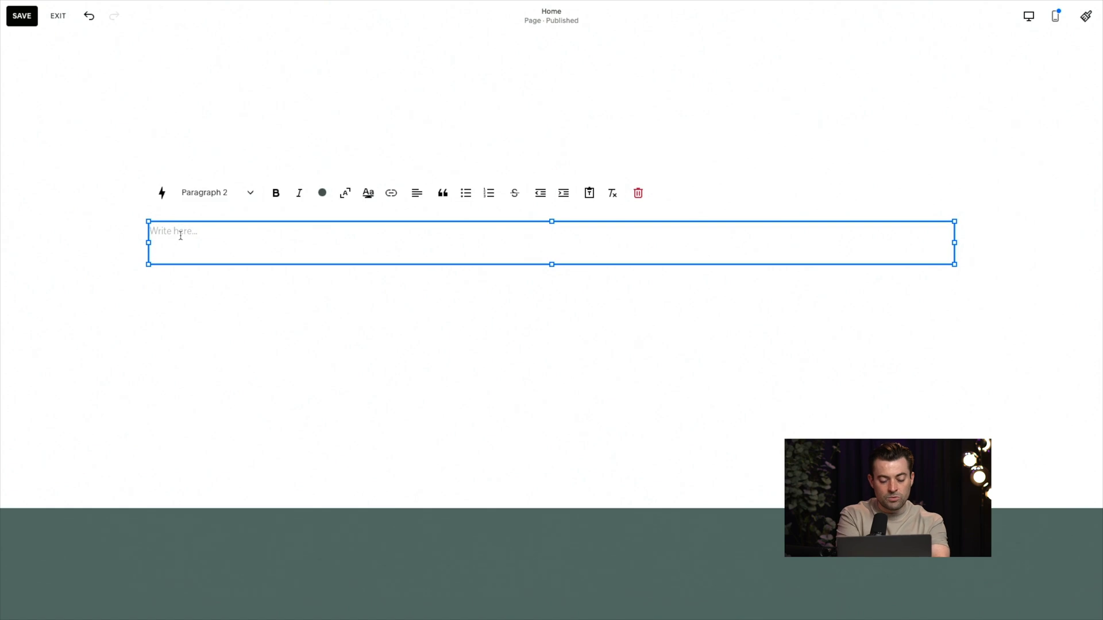
text(FAQ)
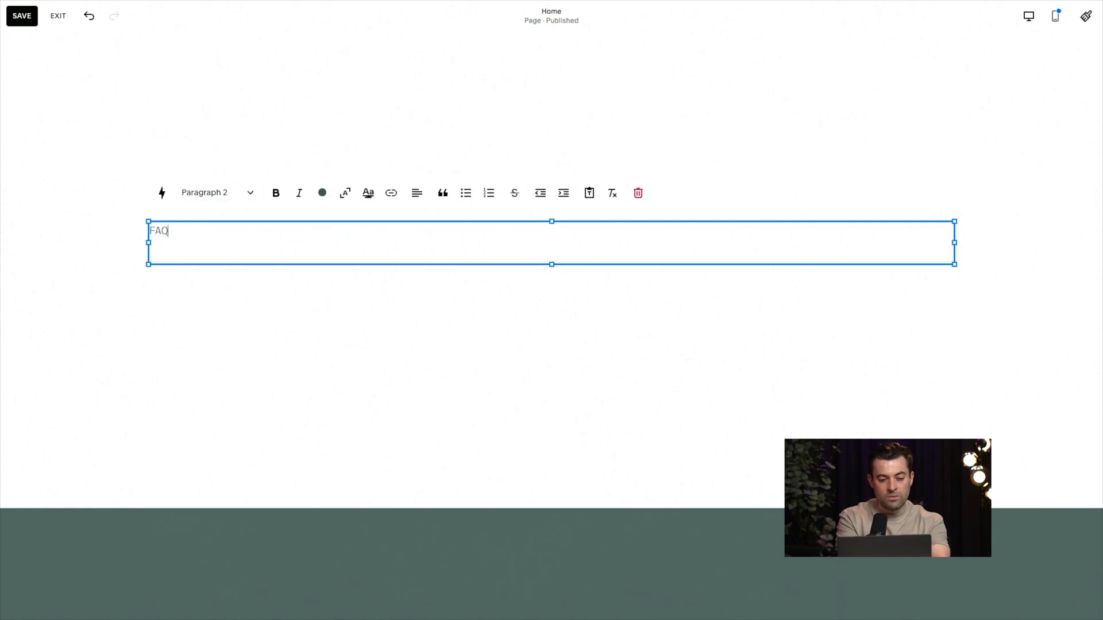
click(203, 190)
click(217, 244)
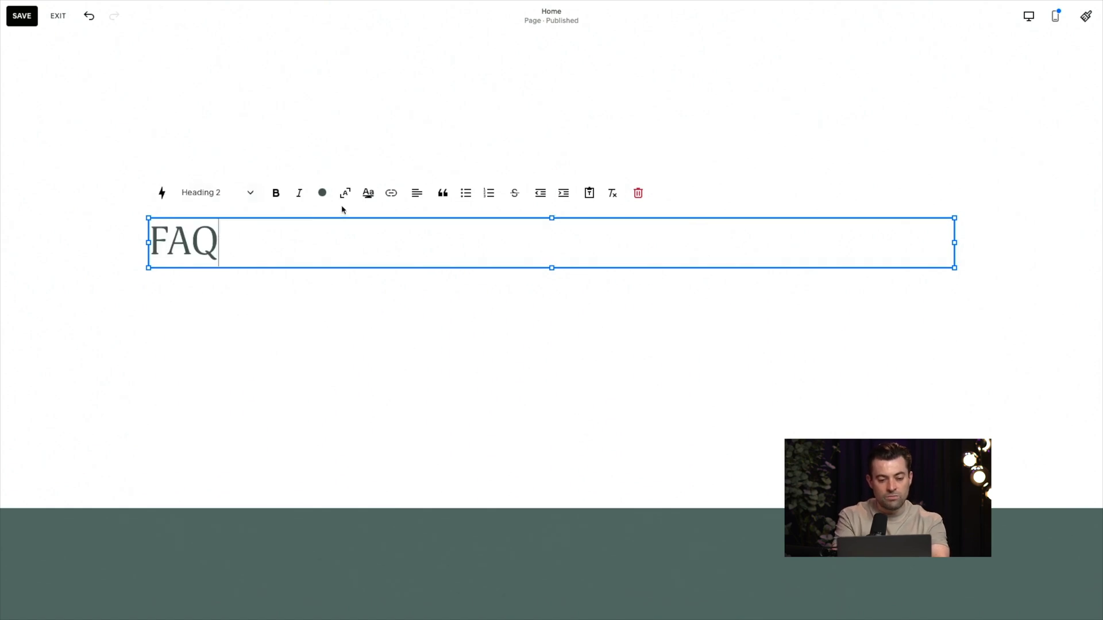
click(417, 194)
click(413, 224)
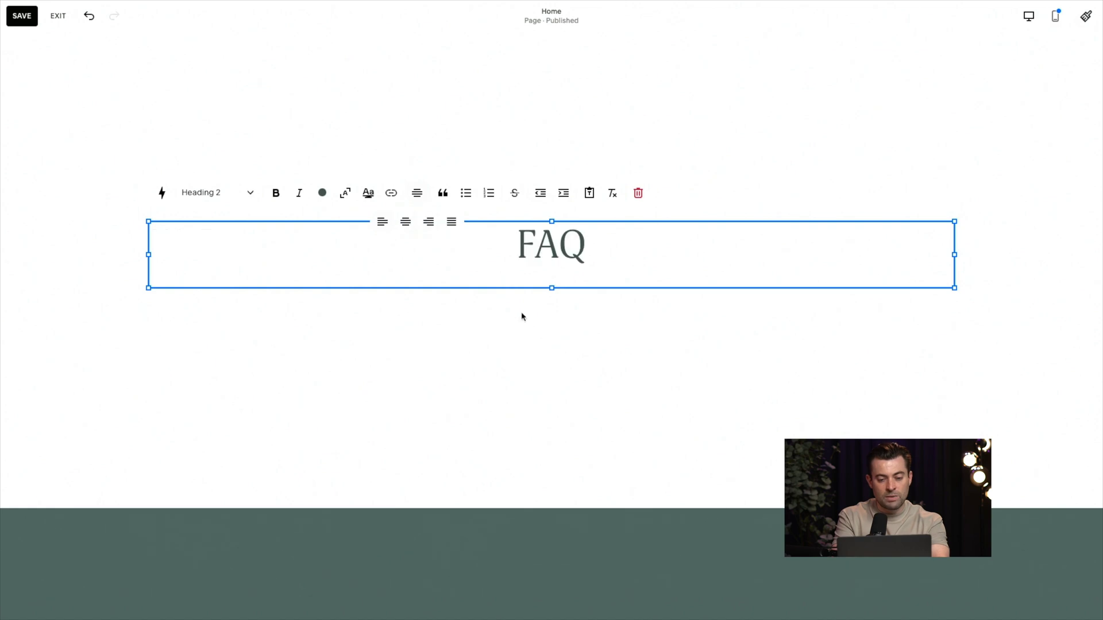
Nudge the FAQ block into place and centre it vertically
click(582, 358)
click(581, 281)
drag(581, 280, 549, 266)
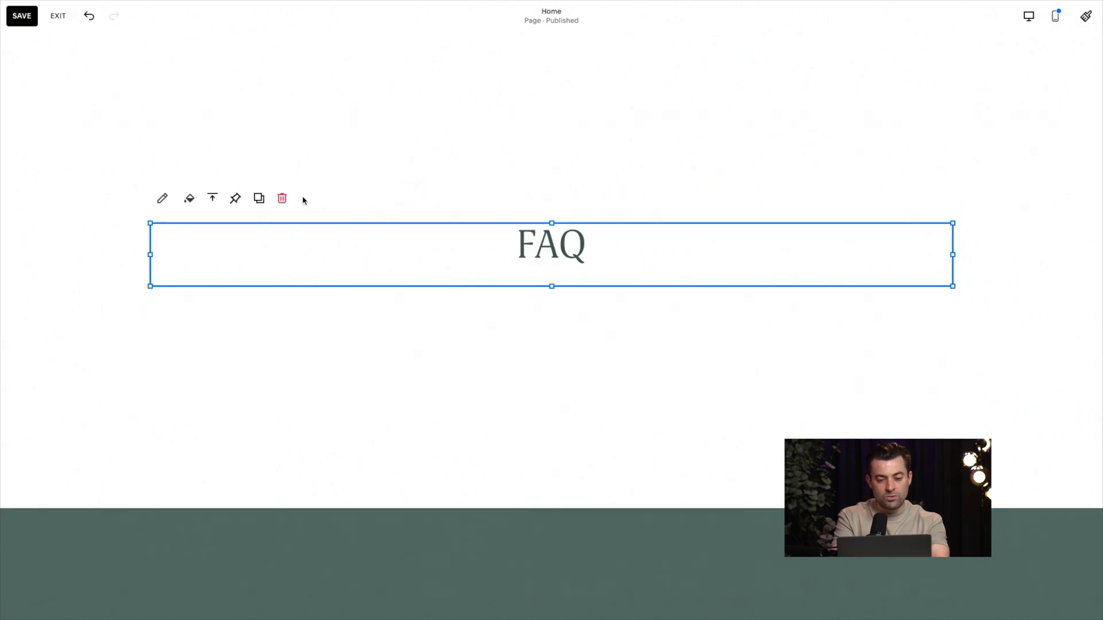
click(213, 200)
click(211, 224)
Apply the salmon Bright 2 colour theme to the section
click(349, 332)
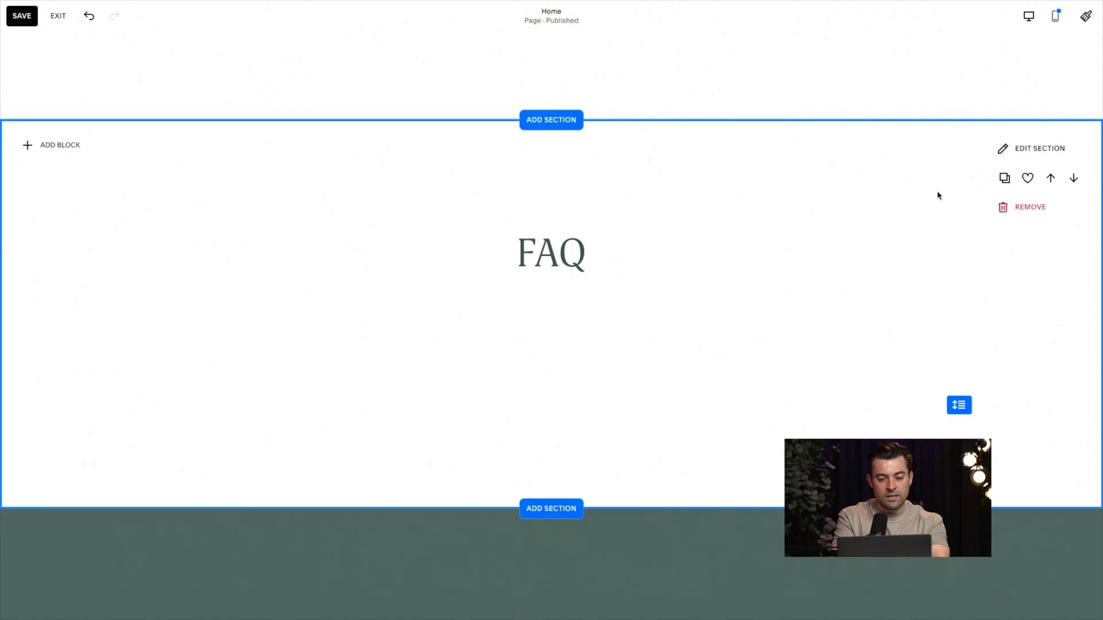
click(1034, 148)
click(1023, 181)
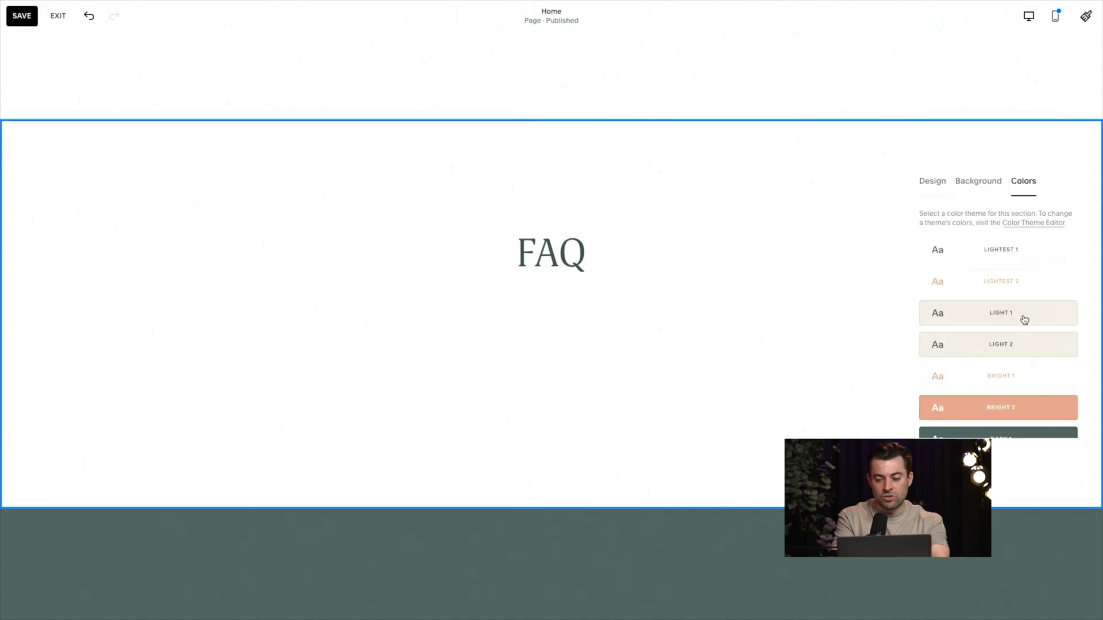
scroll(1019, 369, down, 1)
click(1017, 371)
click(637, 345)
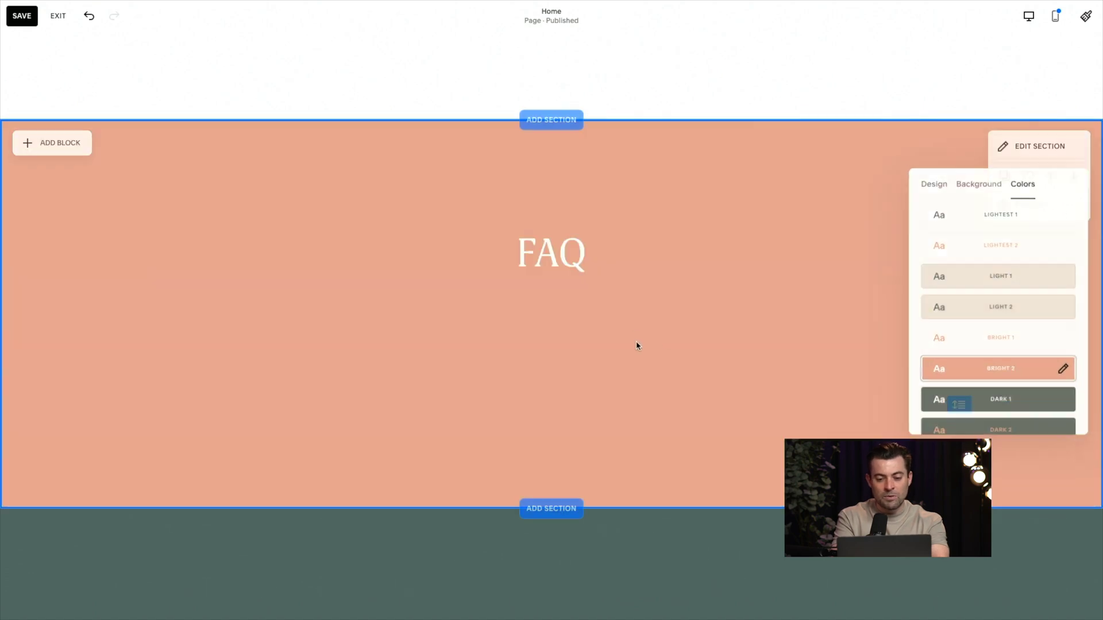
Insert an Accordion block beneath the FAQ heading and widen it across the section
click(48, 144)
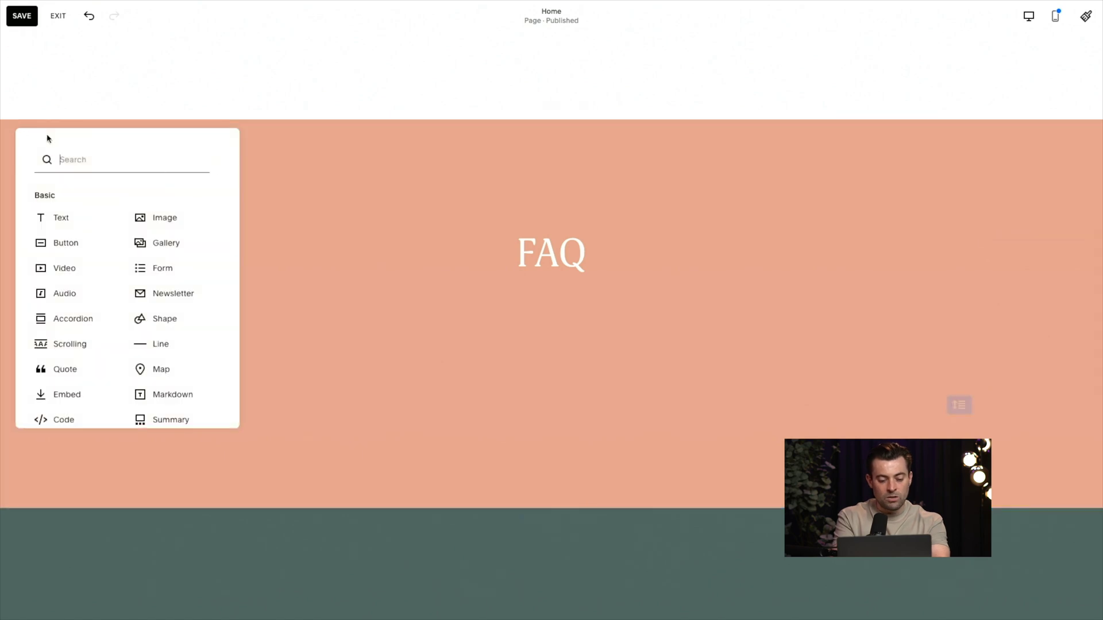
text(acc)
click(86, 196)
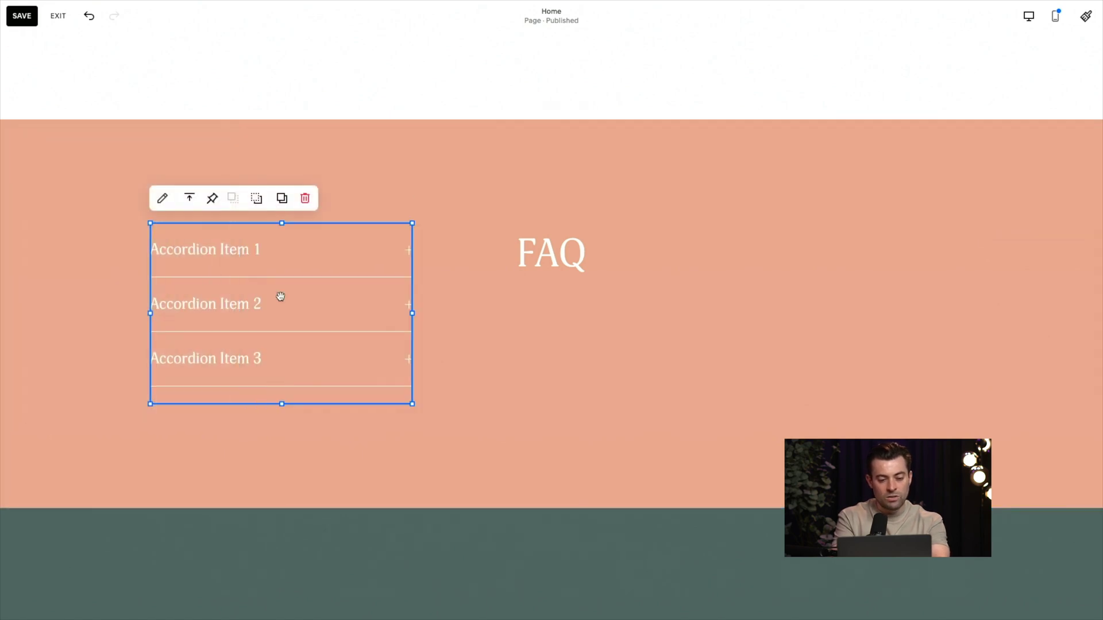
drag(279, 297, 383, 382)
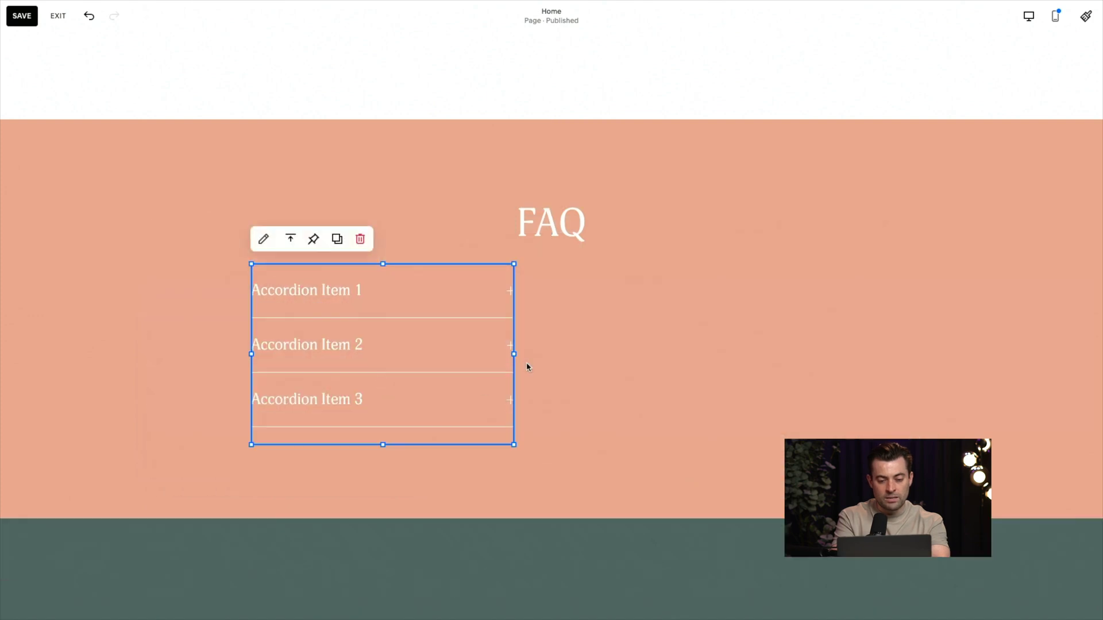
drag(514, 354, 748, 354)
drag(580, 353, 852, 353)
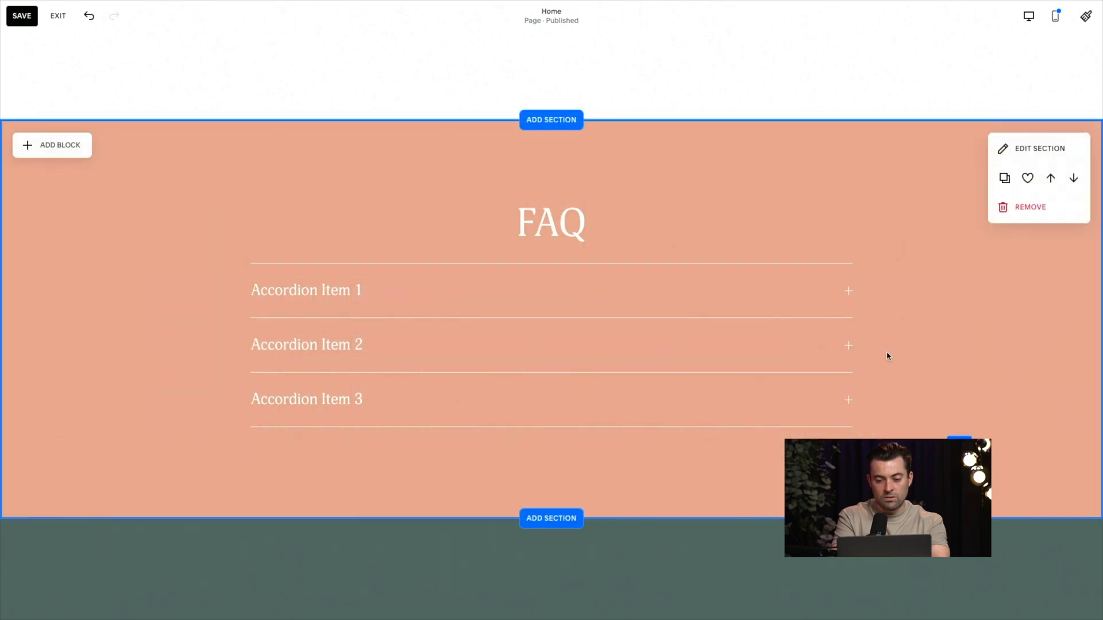
Give the accordion middle vertical alignment and open its items for editing
click(764, 352)
click(290, 239)
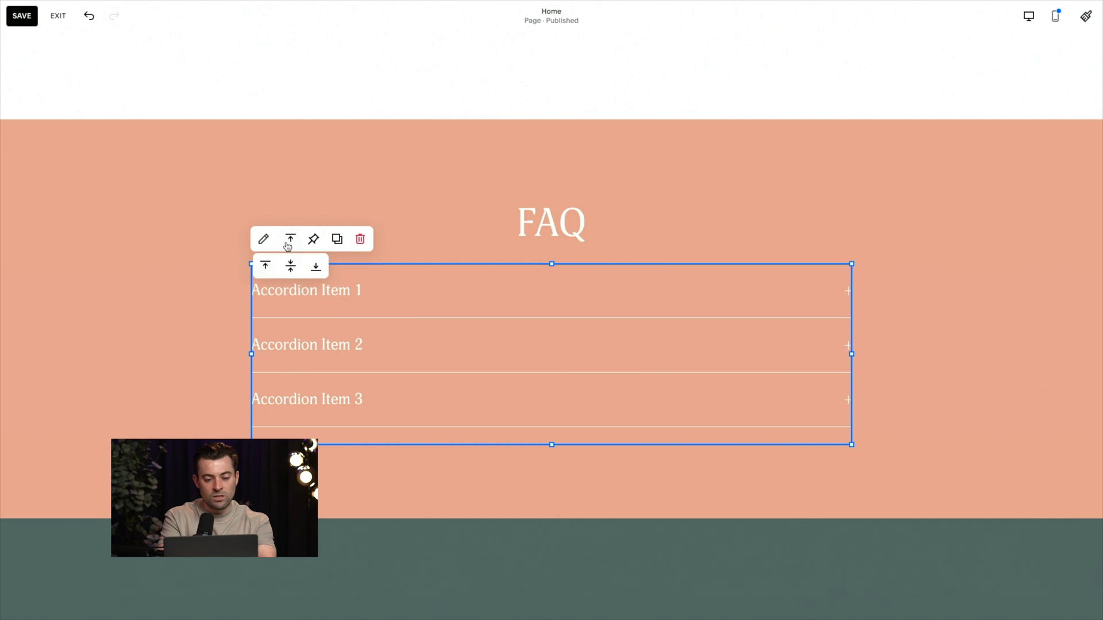
click(292, 267)
click(199, 315)
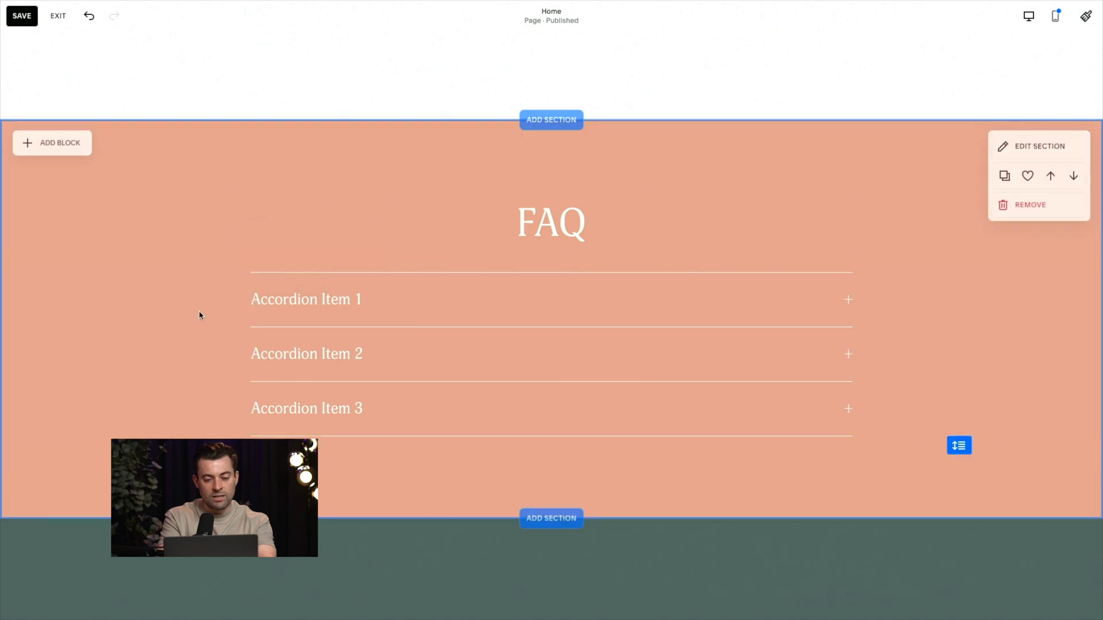
double_click(527, 364)
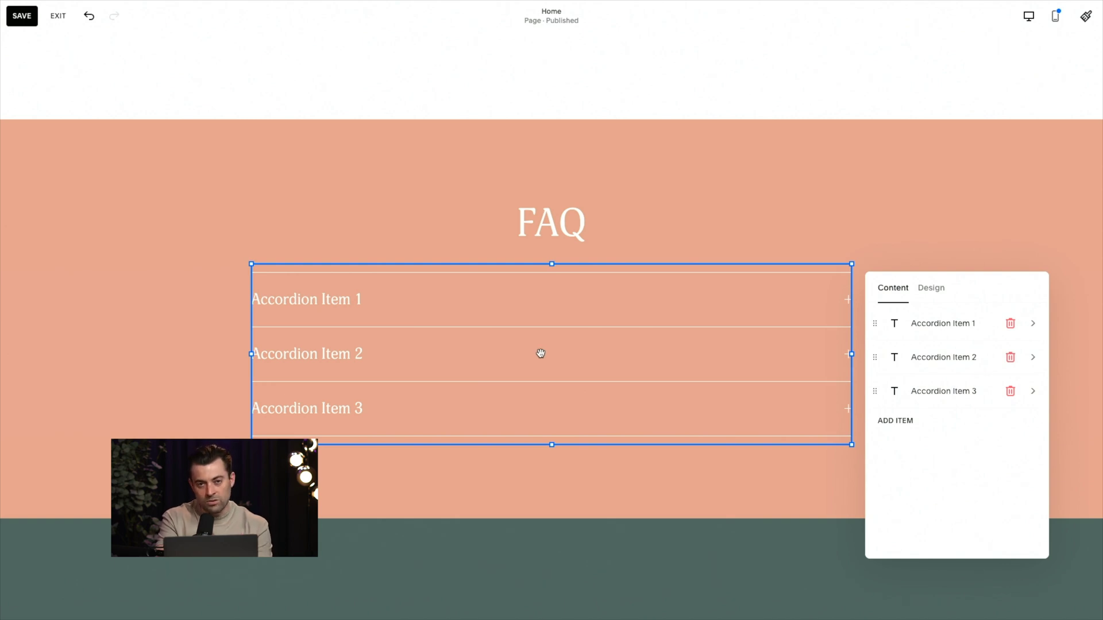
Turn off the divider shown above the first accordion item
click(933, 290)
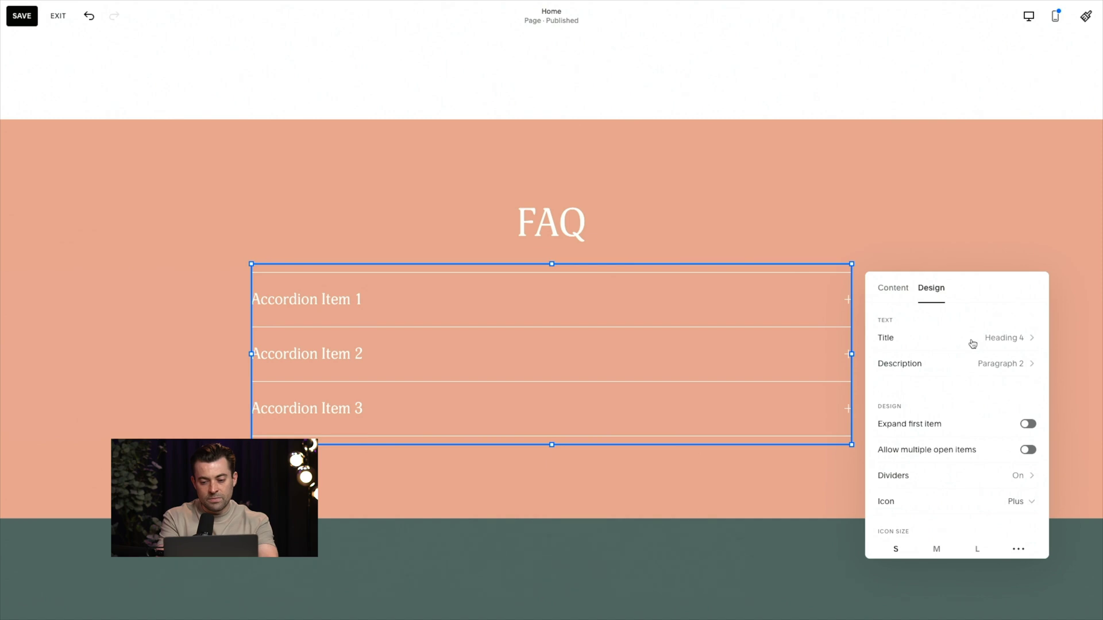
scroll(977, 374, down, 3)
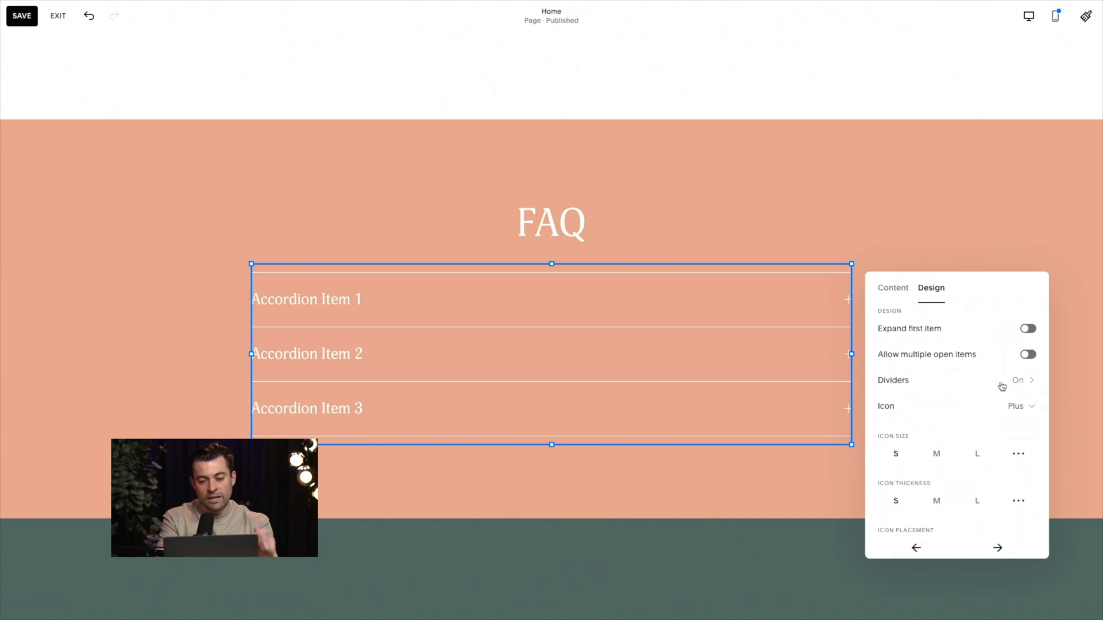
click(1002, 382)
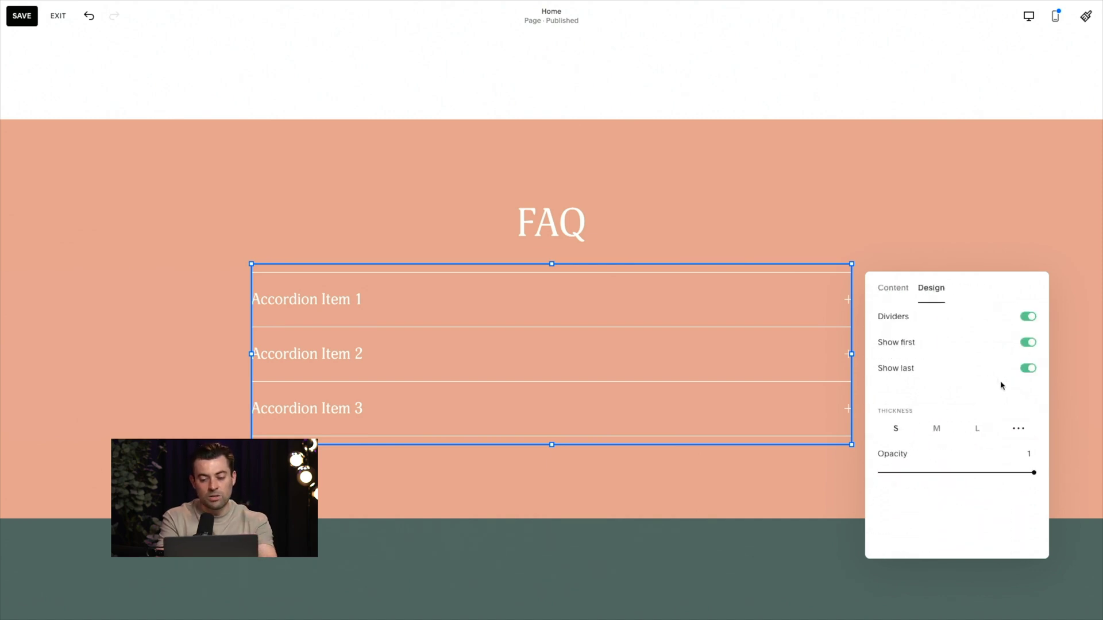
click(1027, 344)
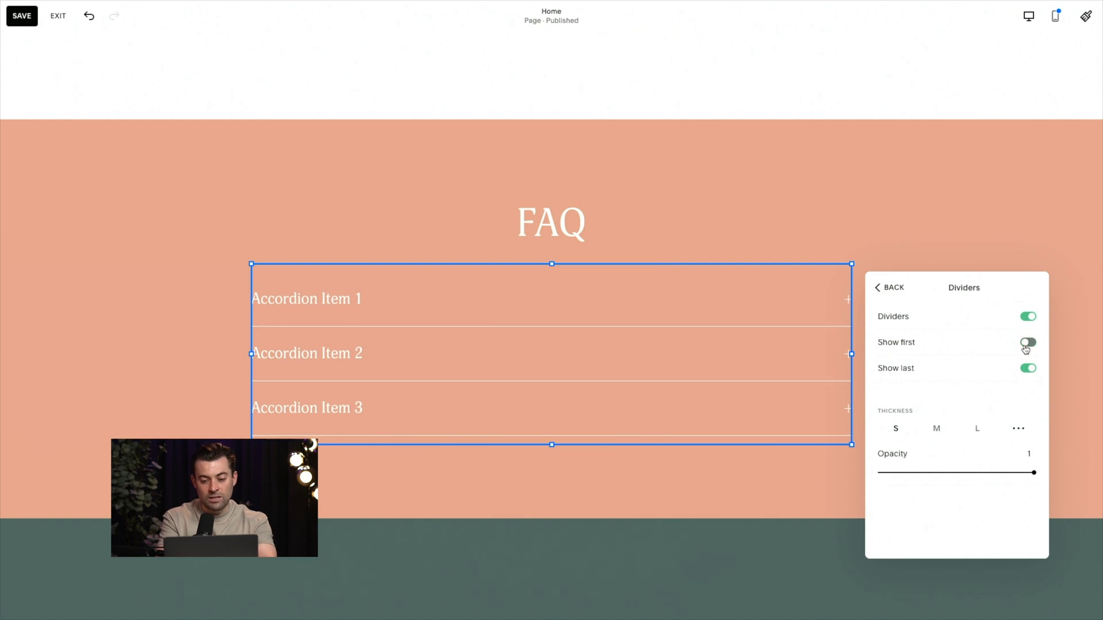
Switch the accordion's expand icons to arrows at size M
click(905, 288)
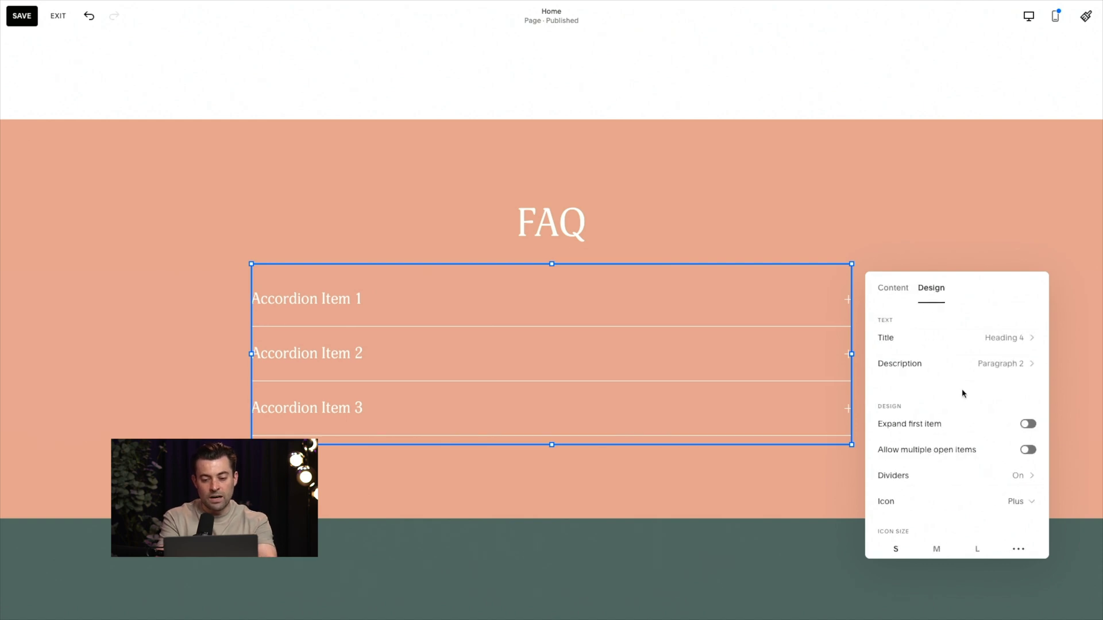
scroll(961, 391, down, 4)
click(981, 368)
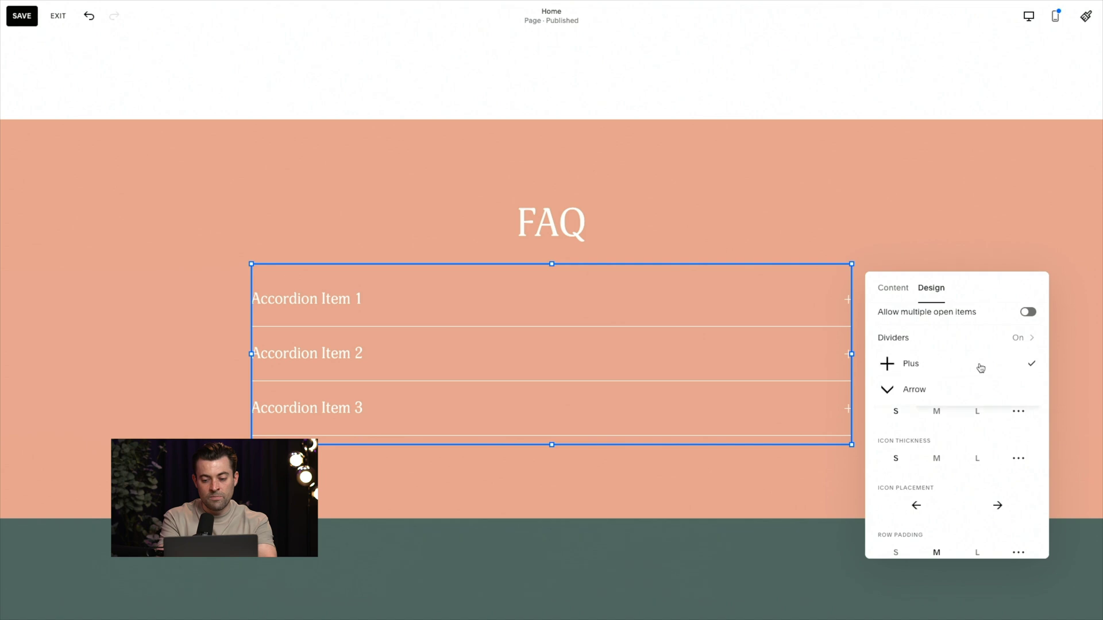
click(942, 389)
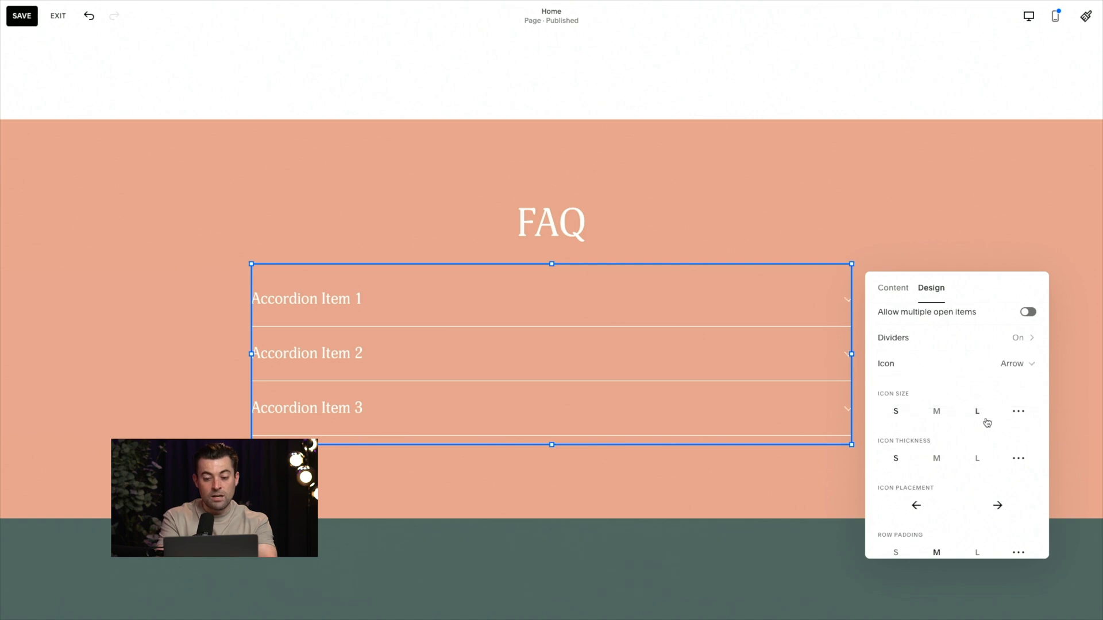
click(938, 411)
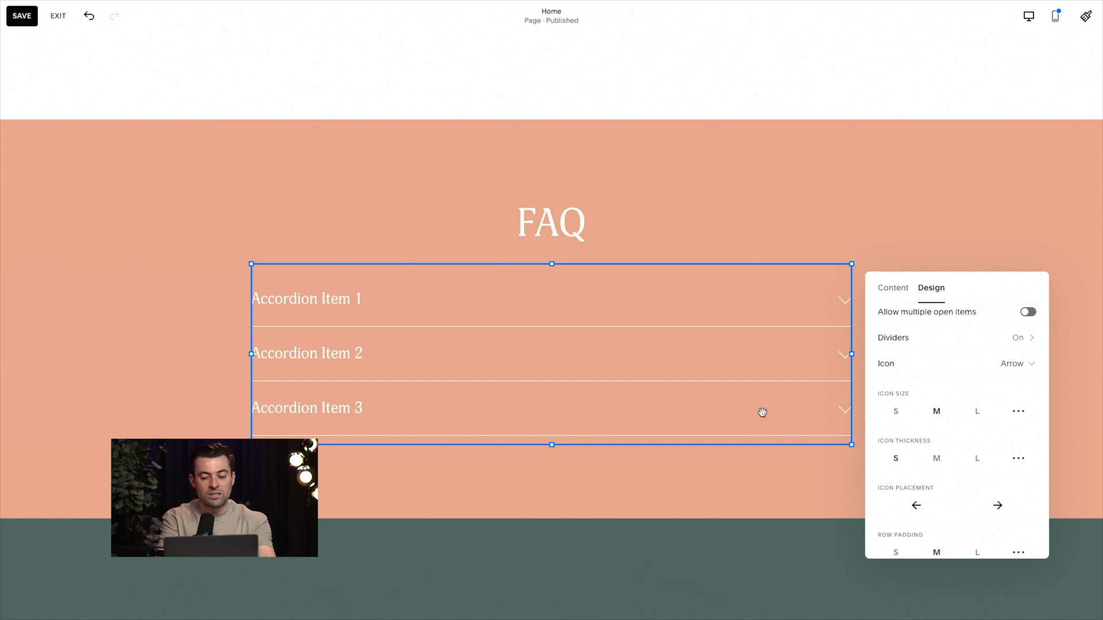
scroll(971, 412, down, 2)
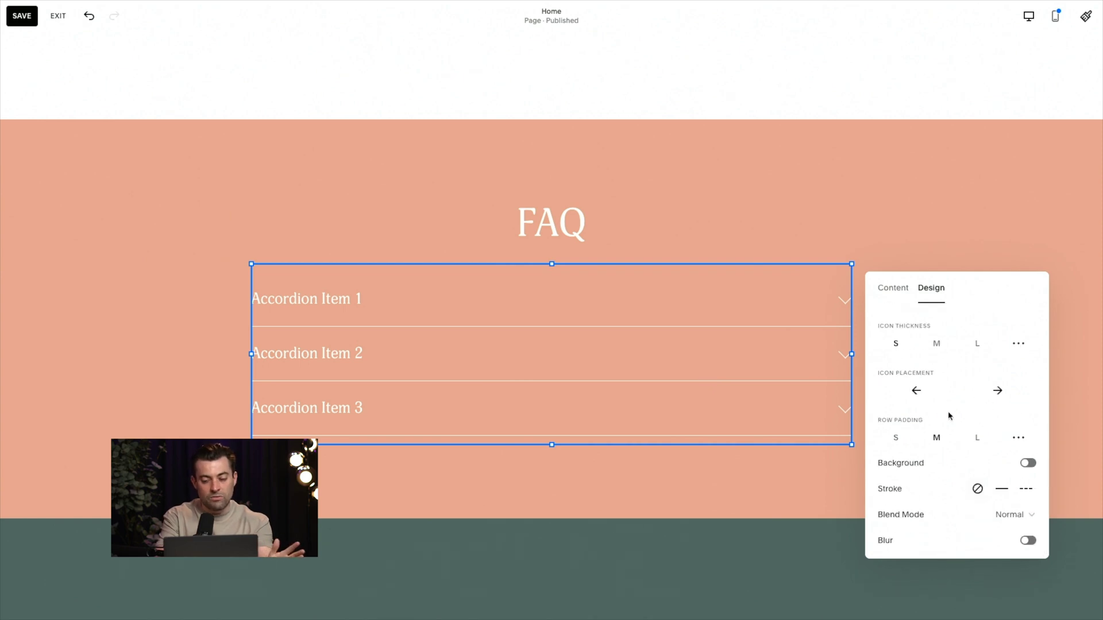
scroll(948, 415, down, 1)
scroll(985, 419, up, 3)
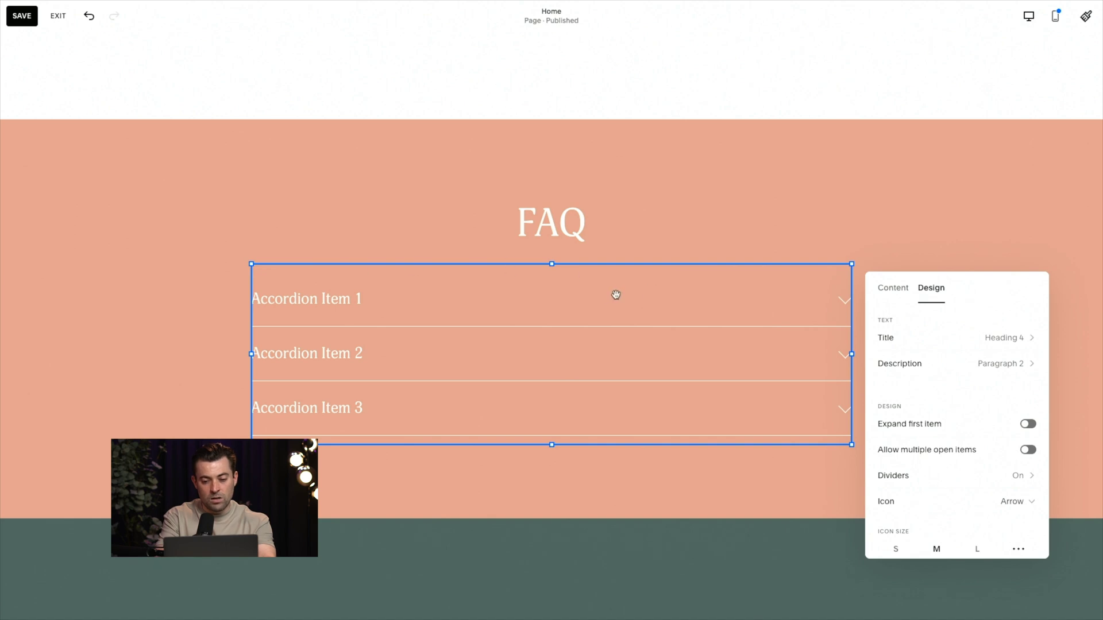
Set the accordion's description text to large width with medium padding
click(894, 289)
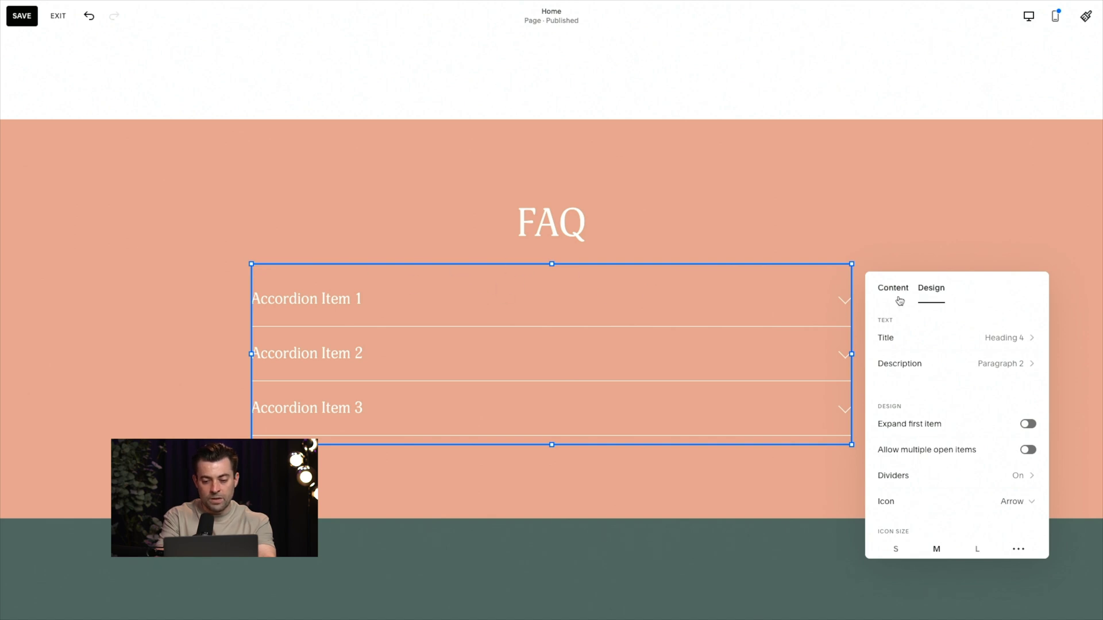
click(932, 289)
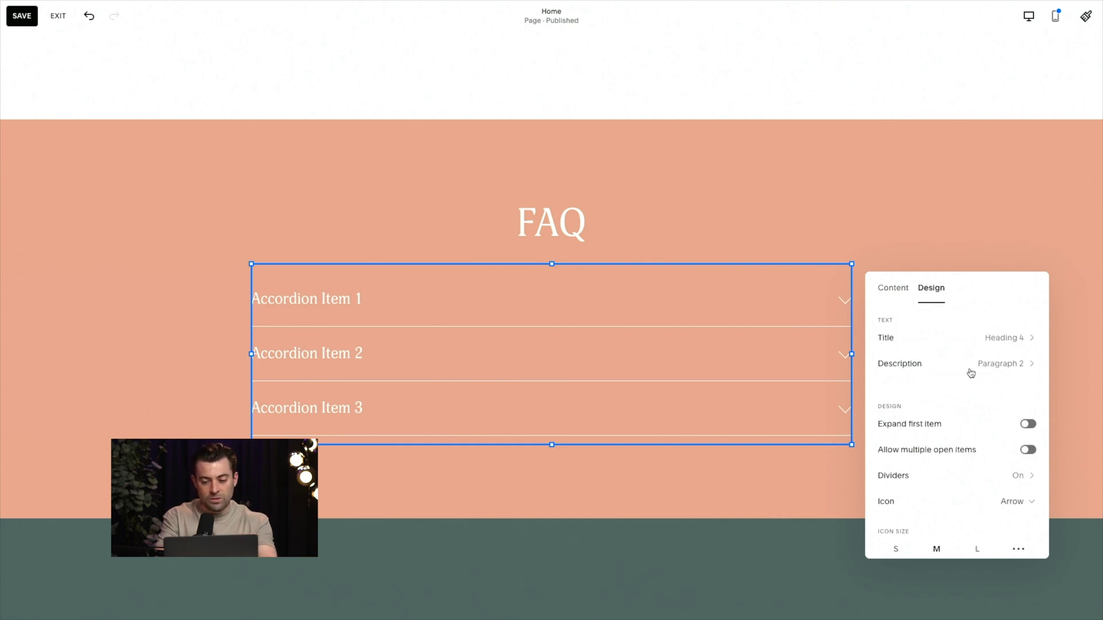
click(970, 372)
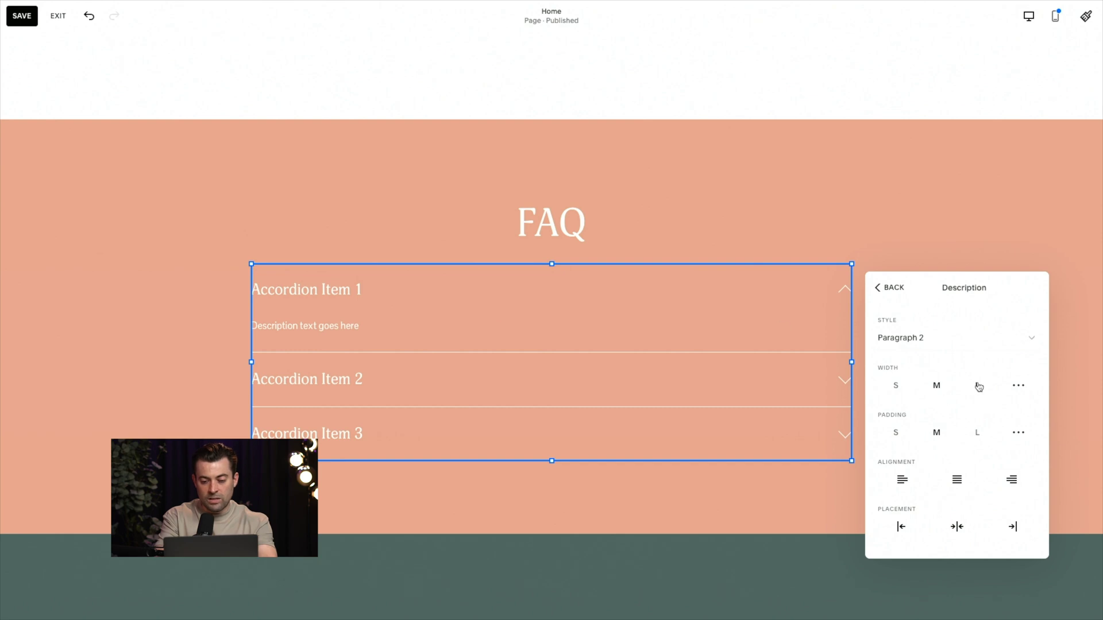
click(977, 386)
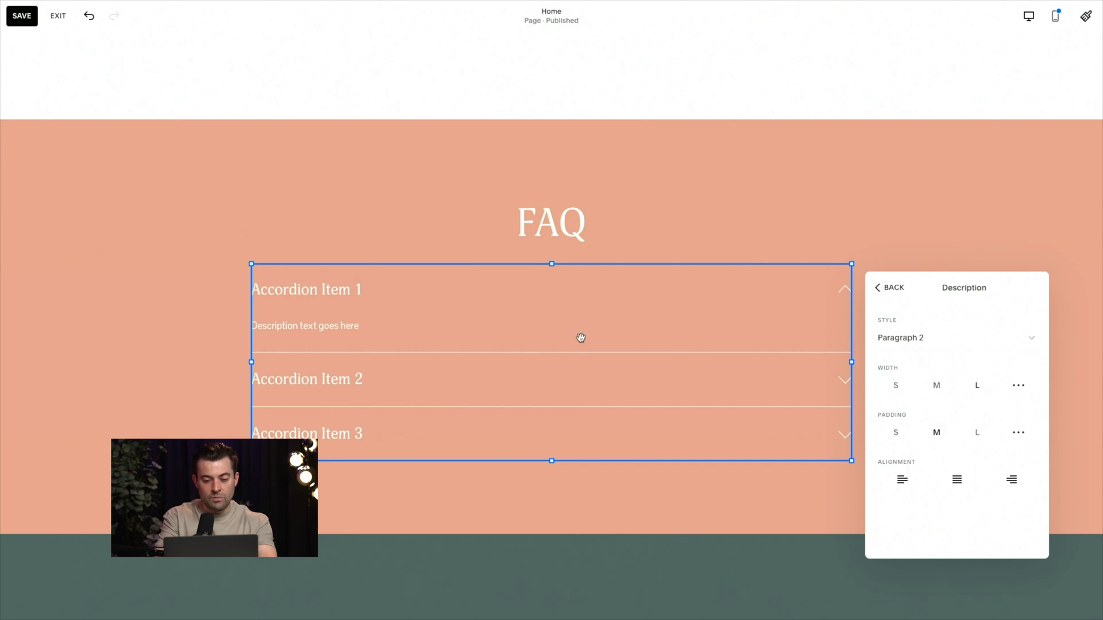
click(948, 392)
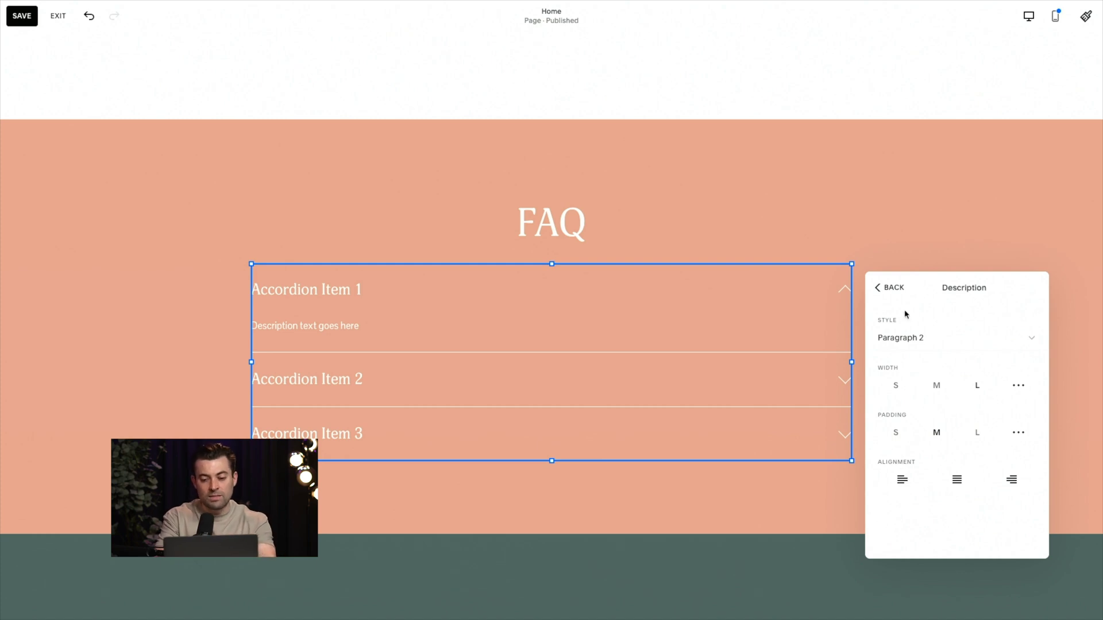
click(892, 289)
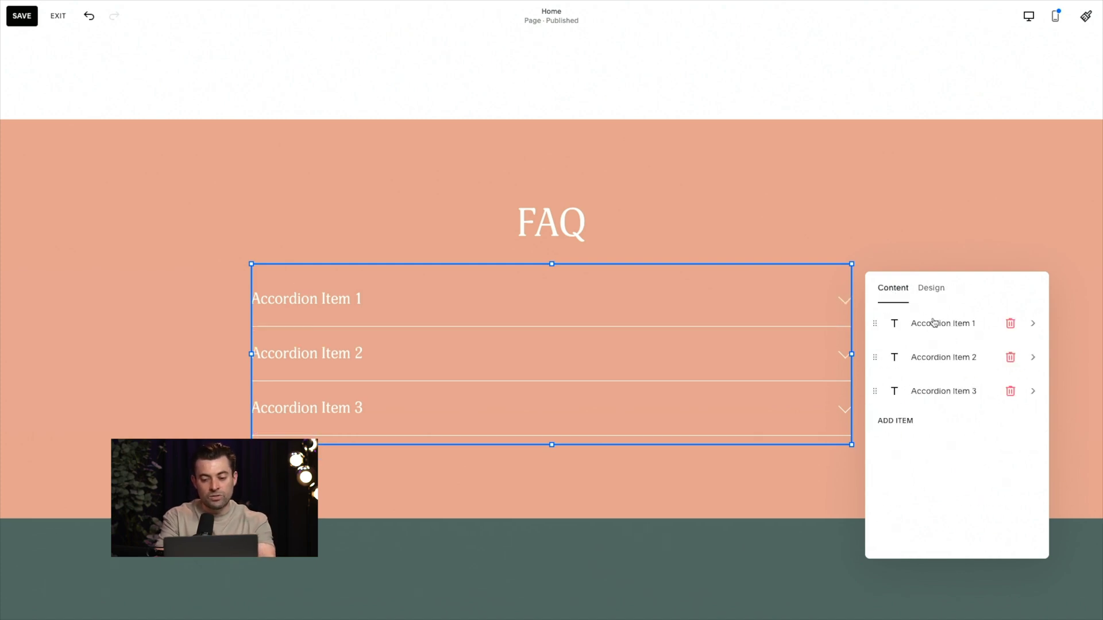
Retitle Accordion Item 1 to ask if a named person is the greatest Squarespace designer of all time
click(933, 322)
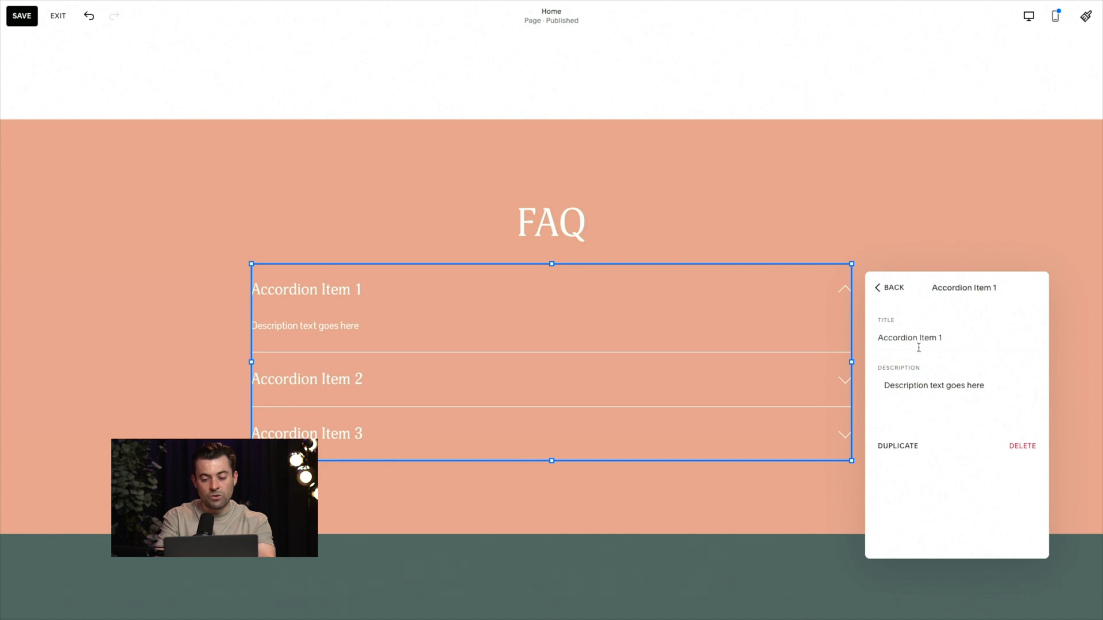
triple_click(935, 337)
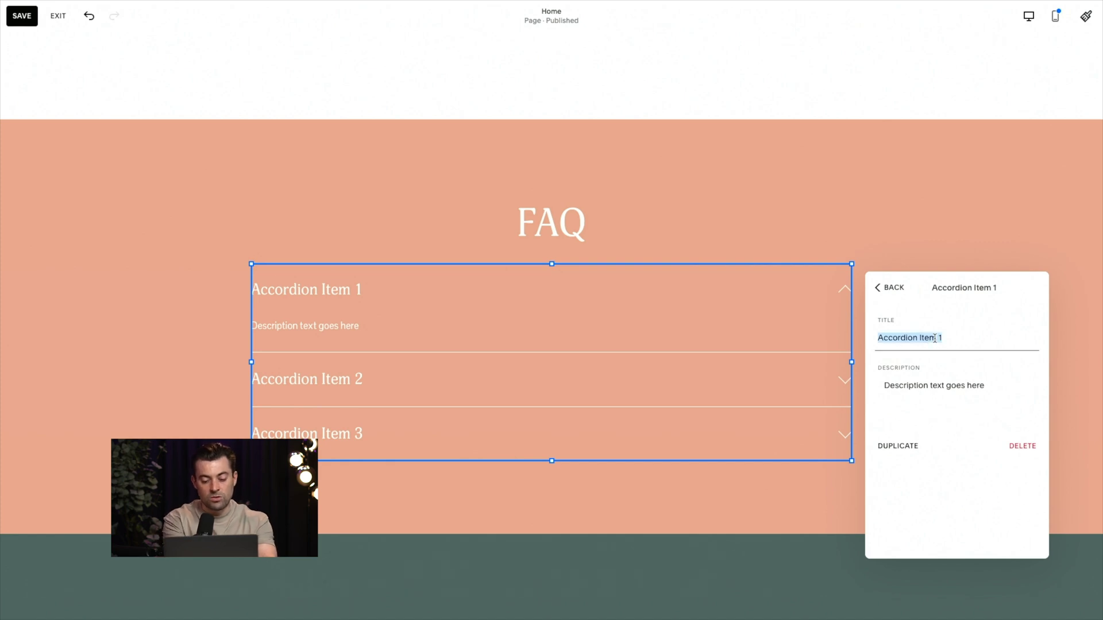
text(Is Sam the )
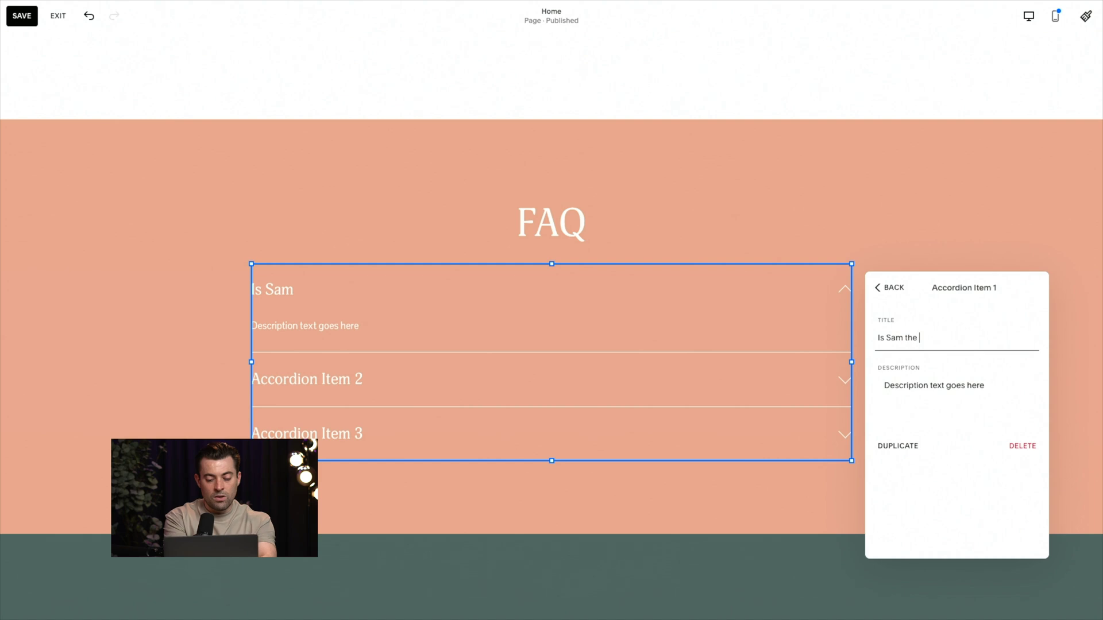
text(greatest Squares)
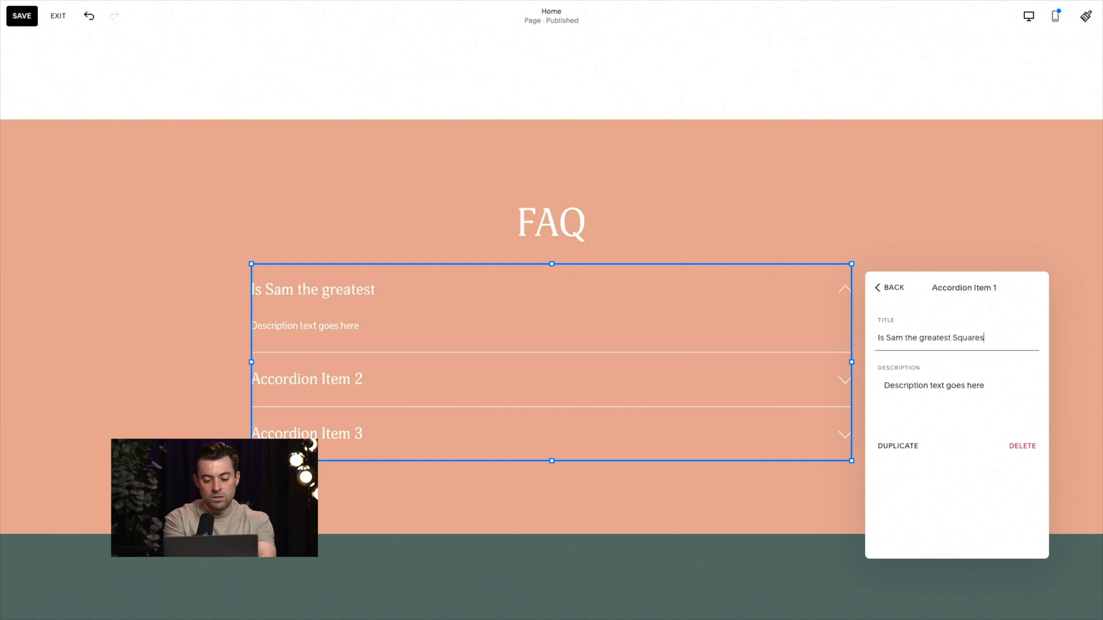
text(pace designer)
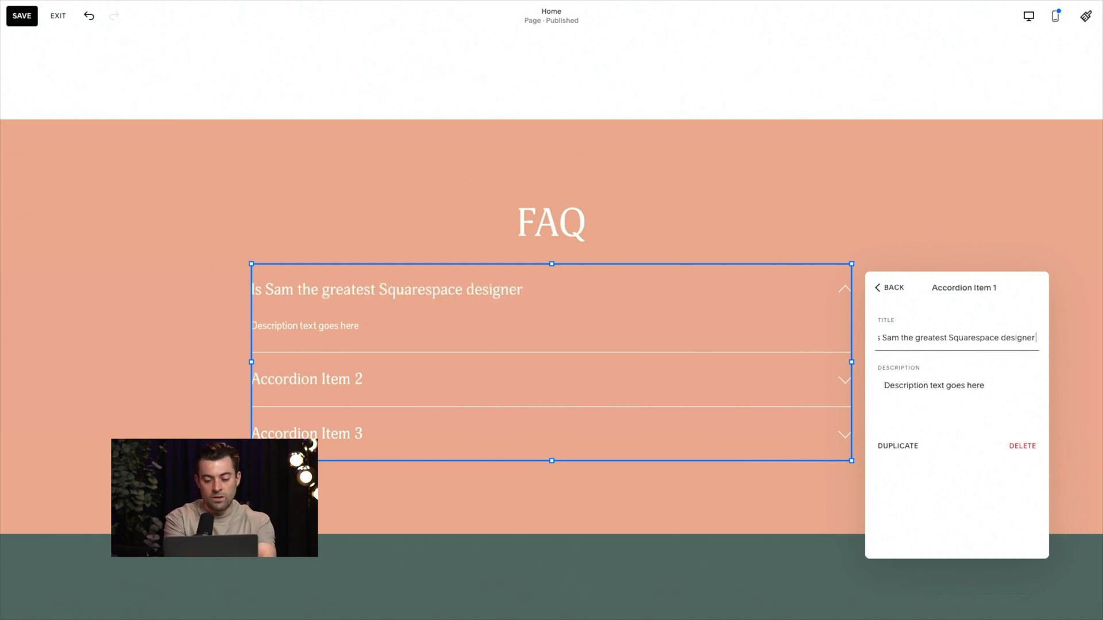
text( of all time?)
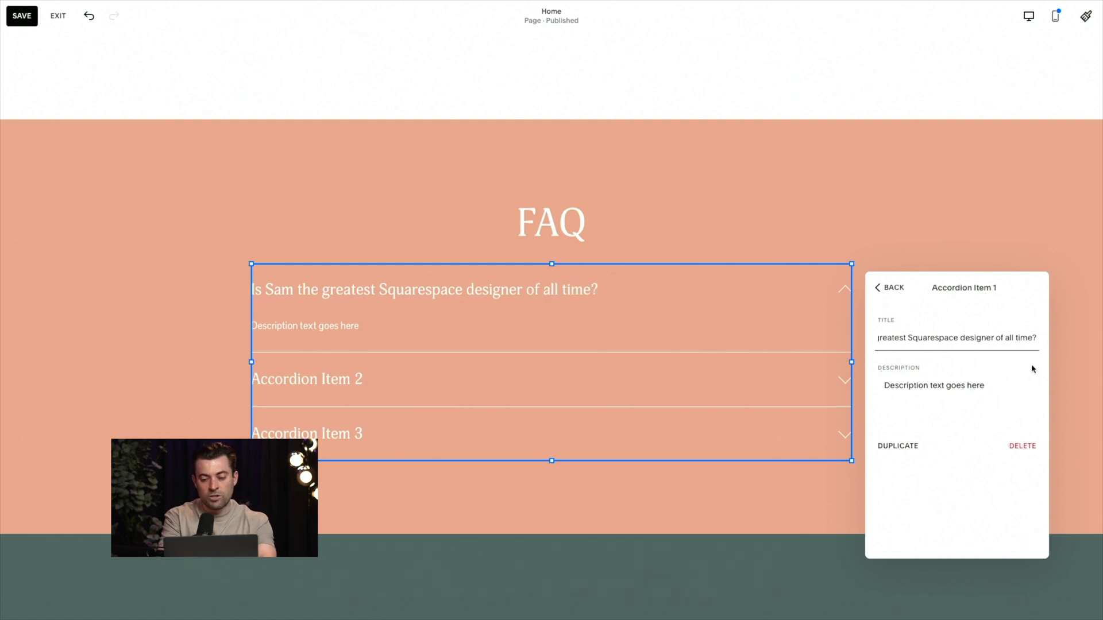
Replace the first item's answer with 'Yes, nobody is as good and handsome…' and deselect the block
triple_click(957, 382)
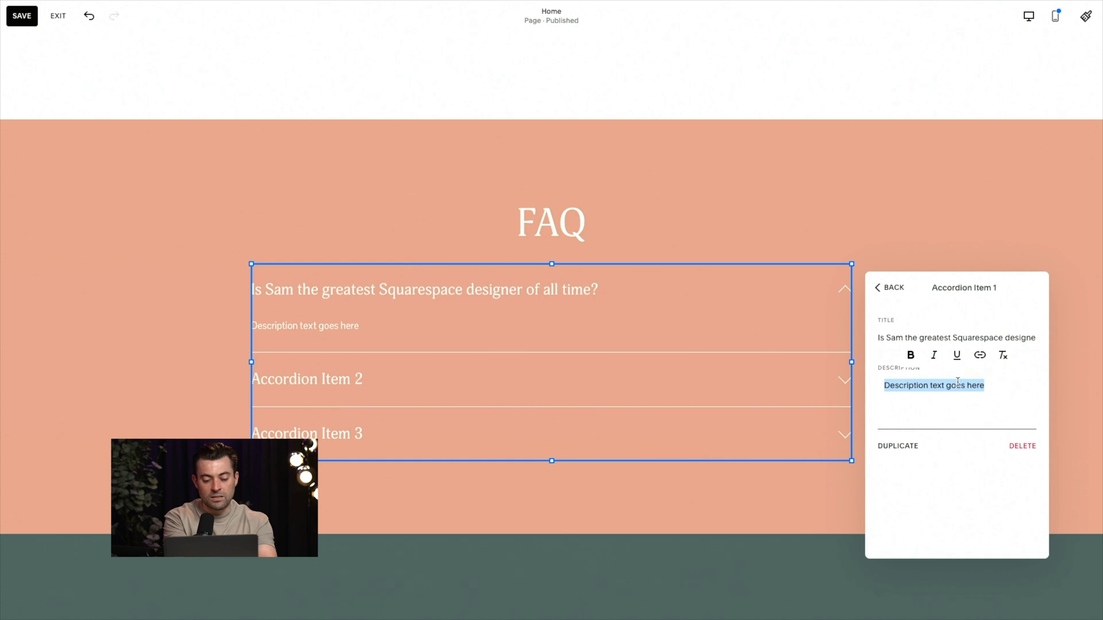
text(Yes, nobody is as goo)
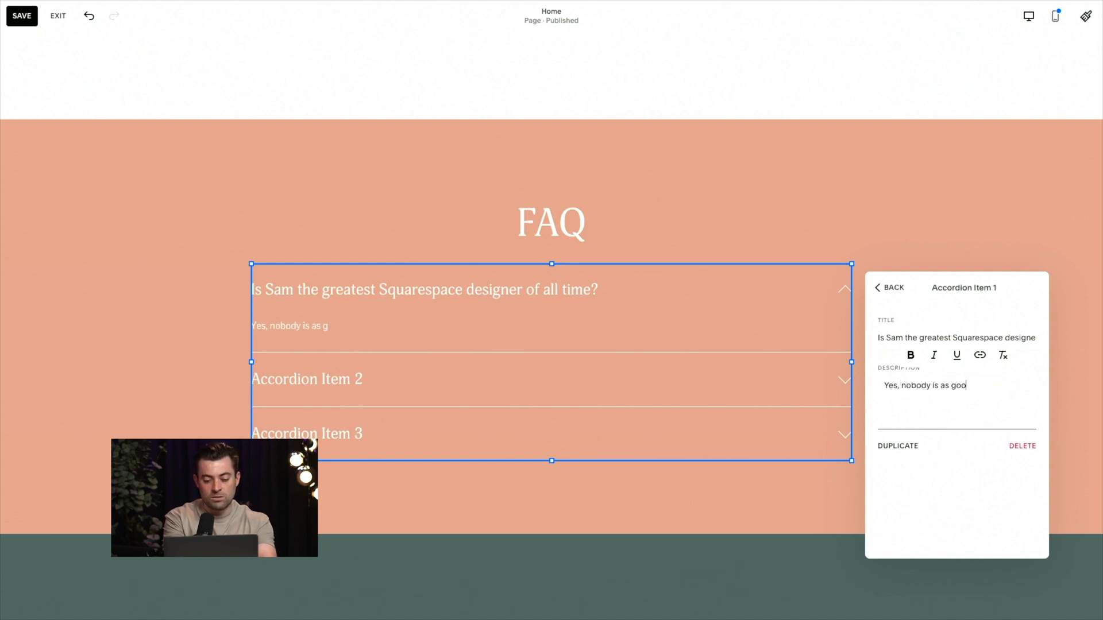
text(d and and)
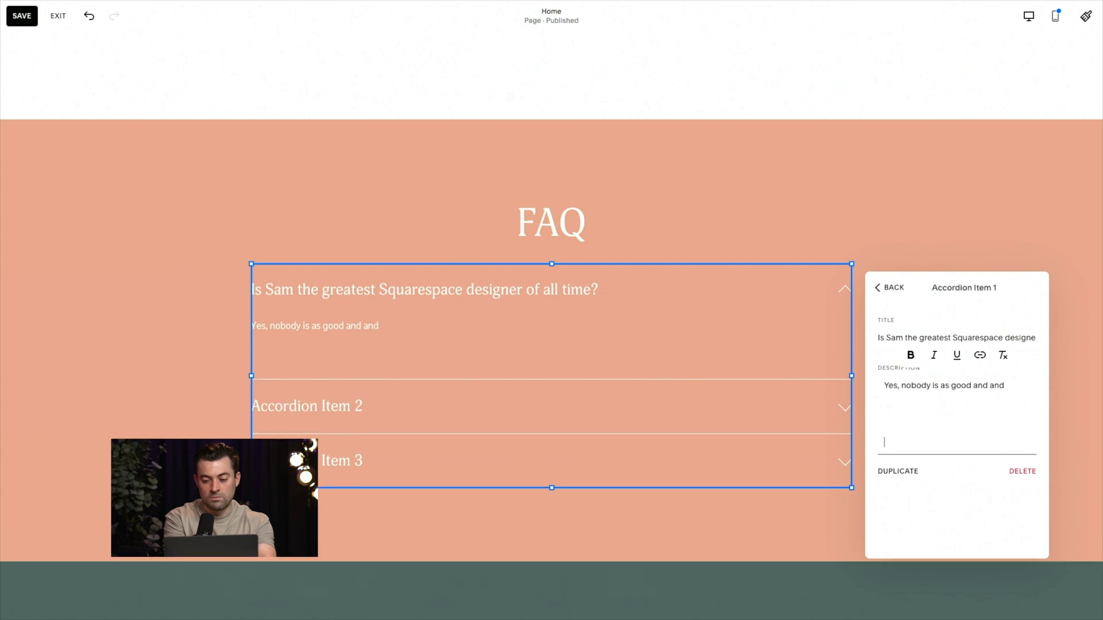
key(BackSpace)
key(BackSpace)
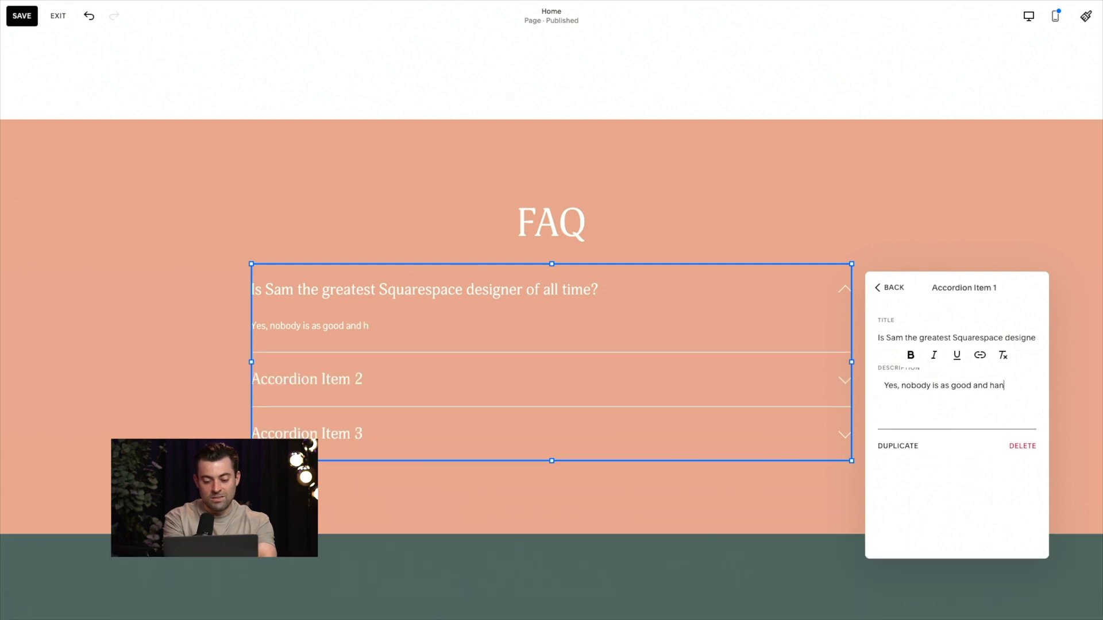
text(handsome )
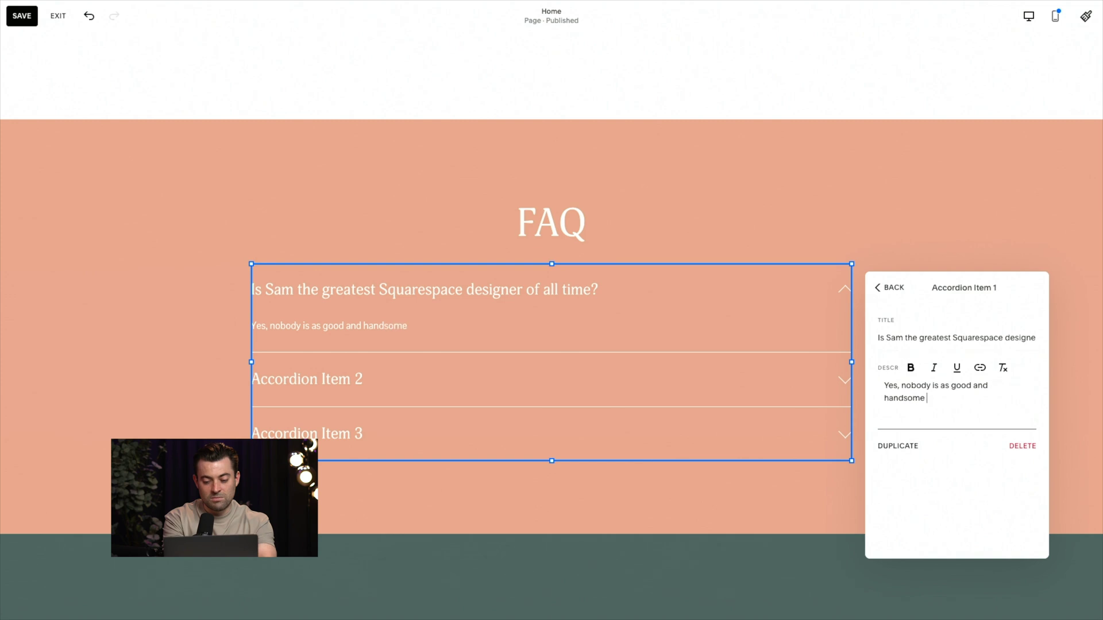
text(and sa)
key(BackSpace)
key(BackSpace)
text(am.)
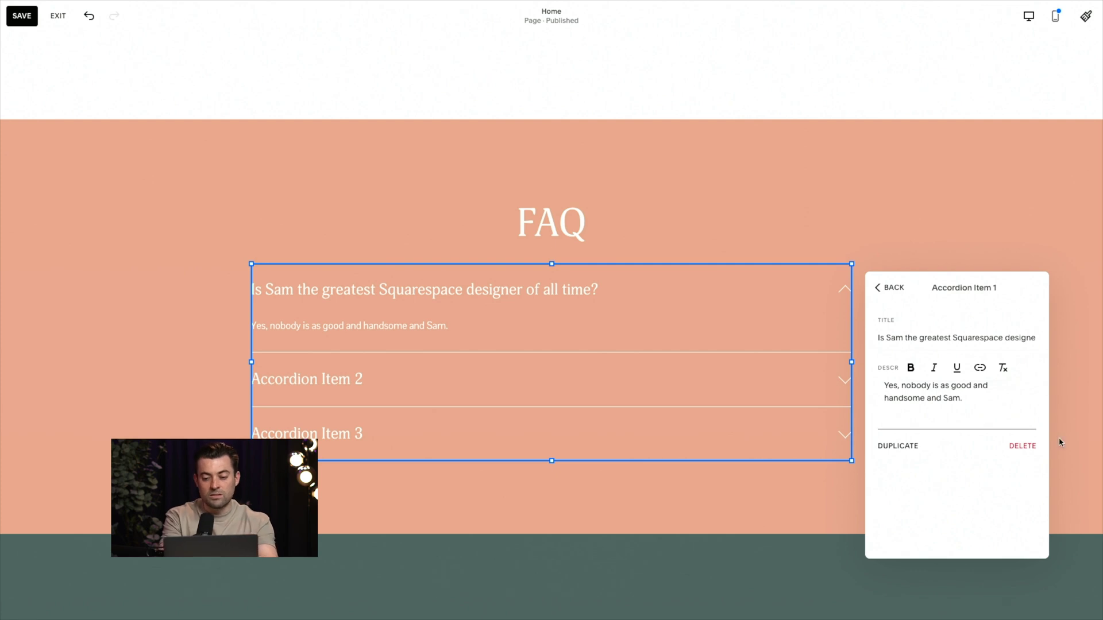
click(704, 486)
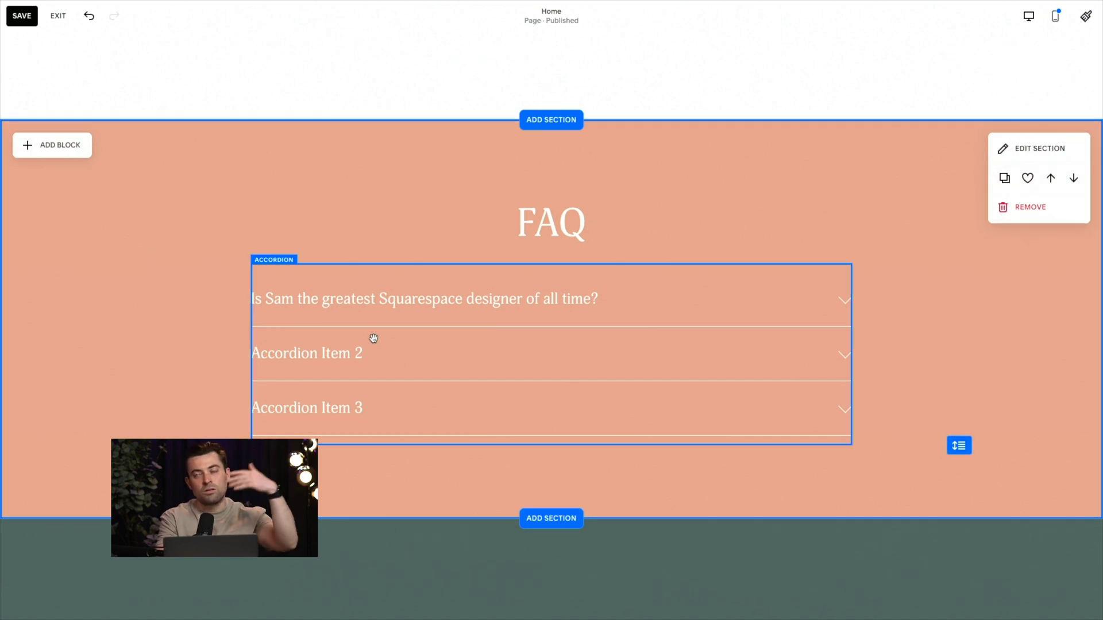
Add two new items, move one to second place, delete Accordion Item 3, then save and exit
click(709, 406)
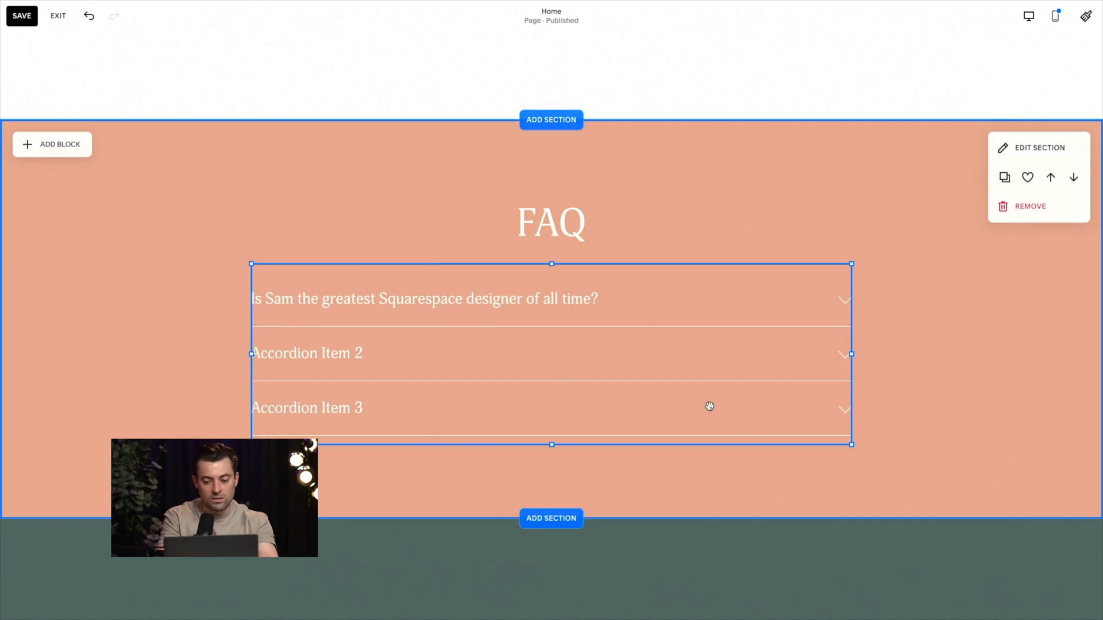
click(903, 430)
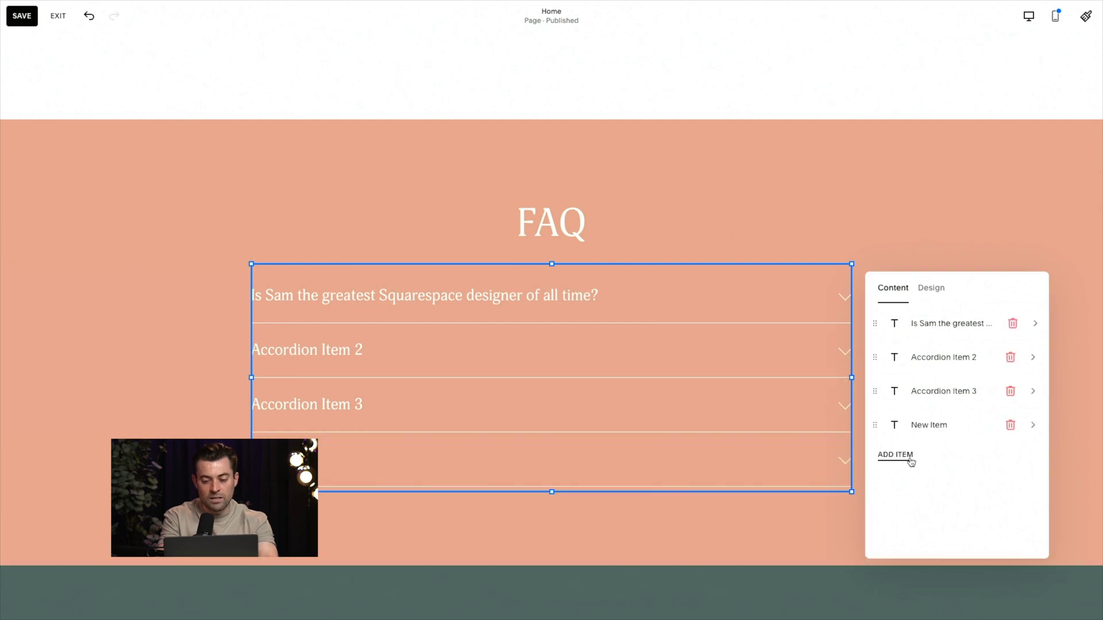
click(911, 458)
drag(967, 428, 963, 359)
click(1010, 430)
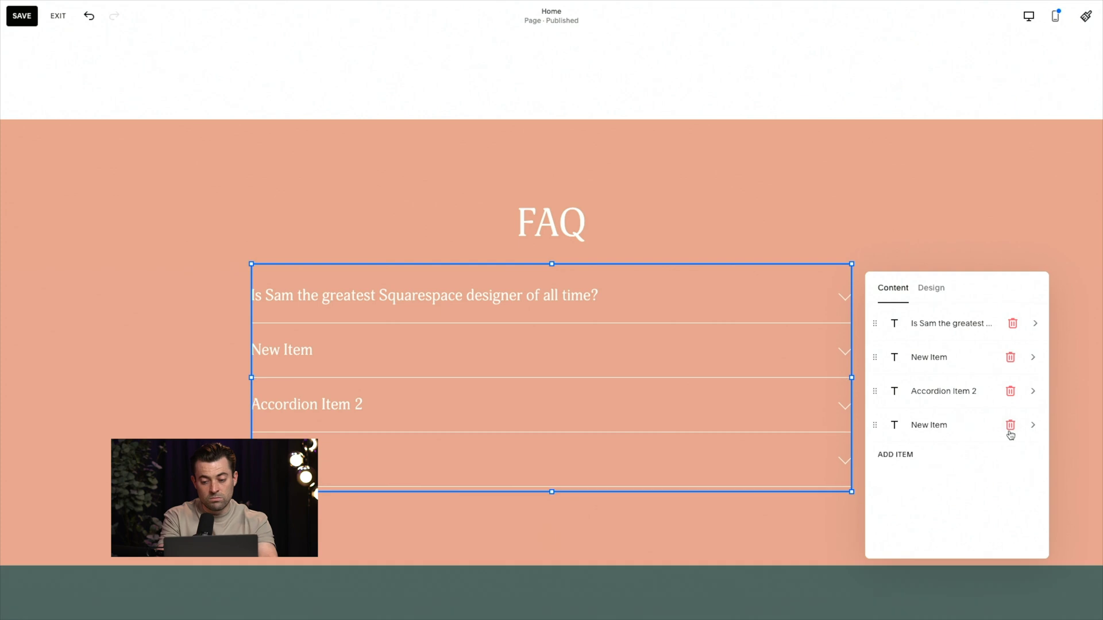
click(185, 167)
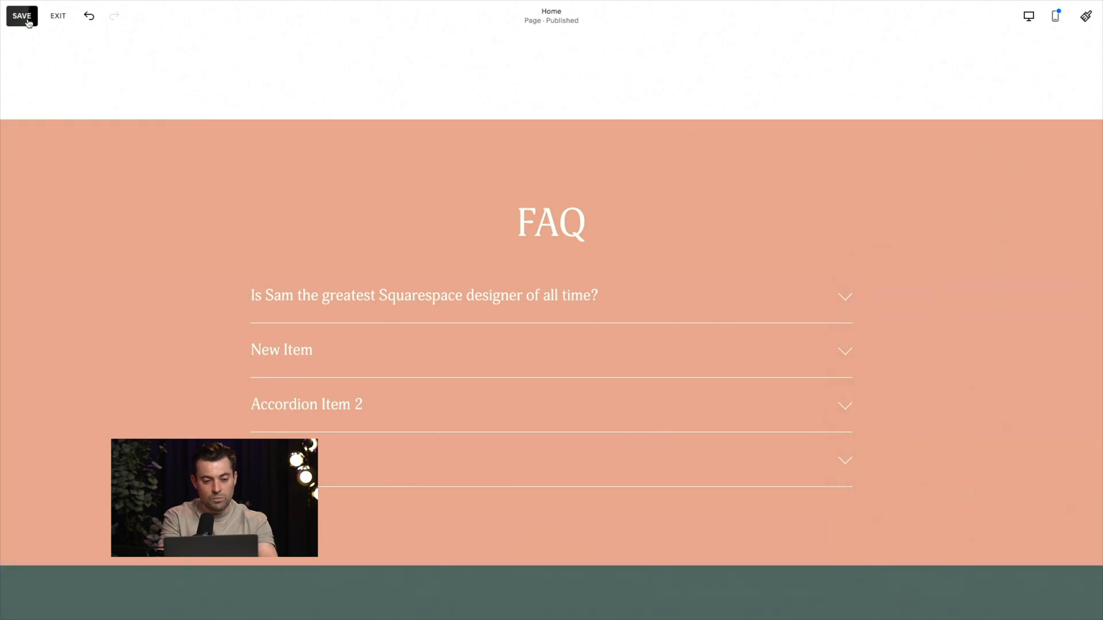
click(23, 17)
click(57, 17)
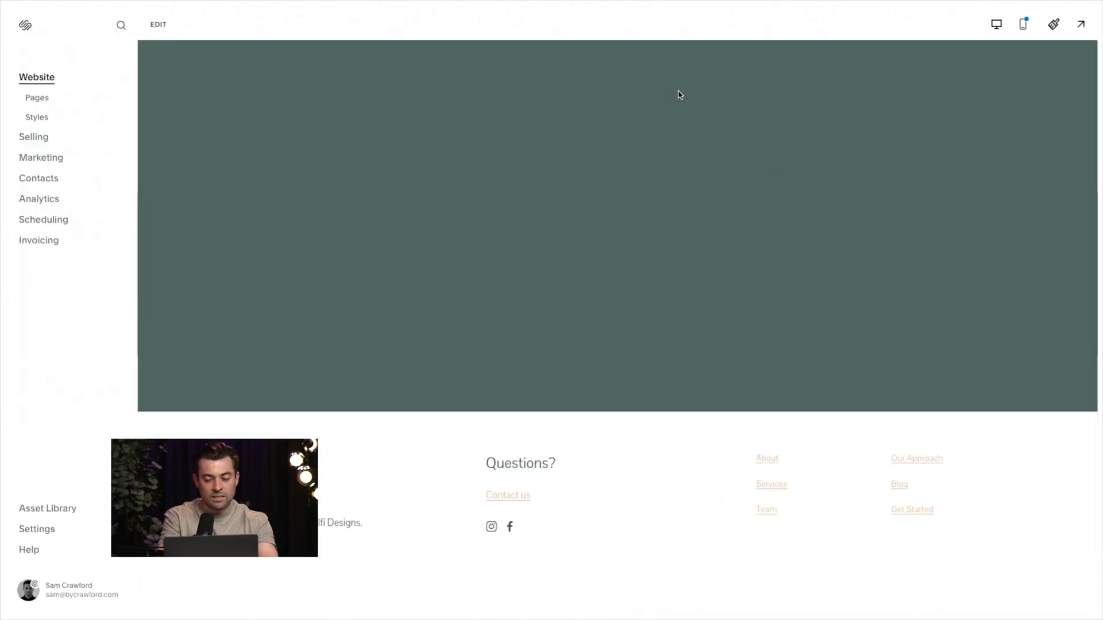
In full-screen preview, confirm the first FAQ question expands to its answer, then resume editing the homepage
click(1078, 26)
scroll(924, 241, down, 10)
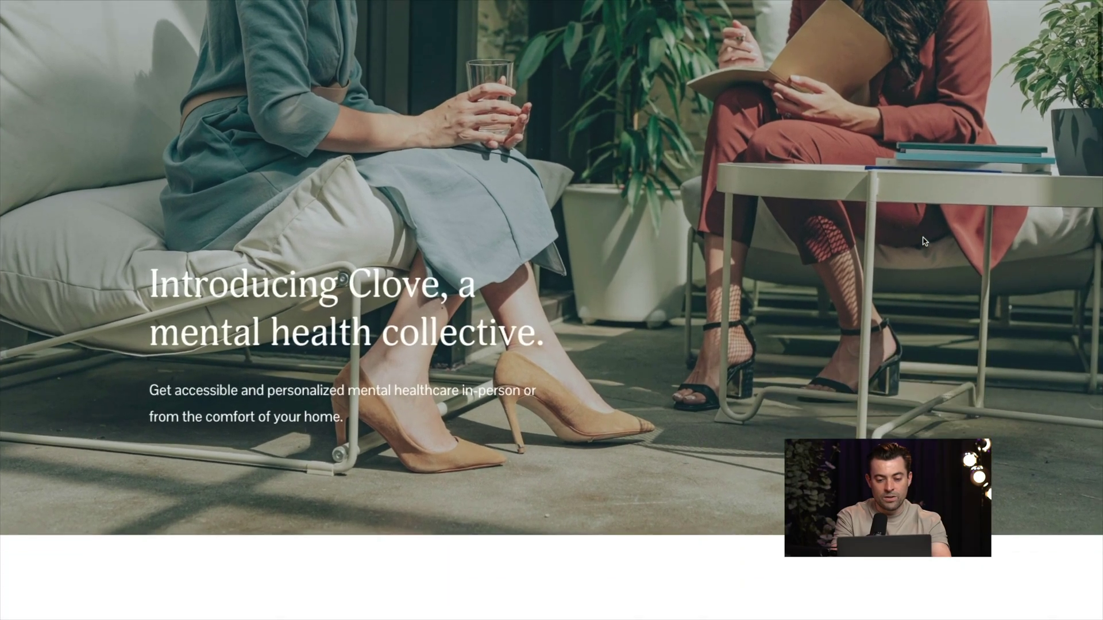
scroll(923, 241, down, 20)
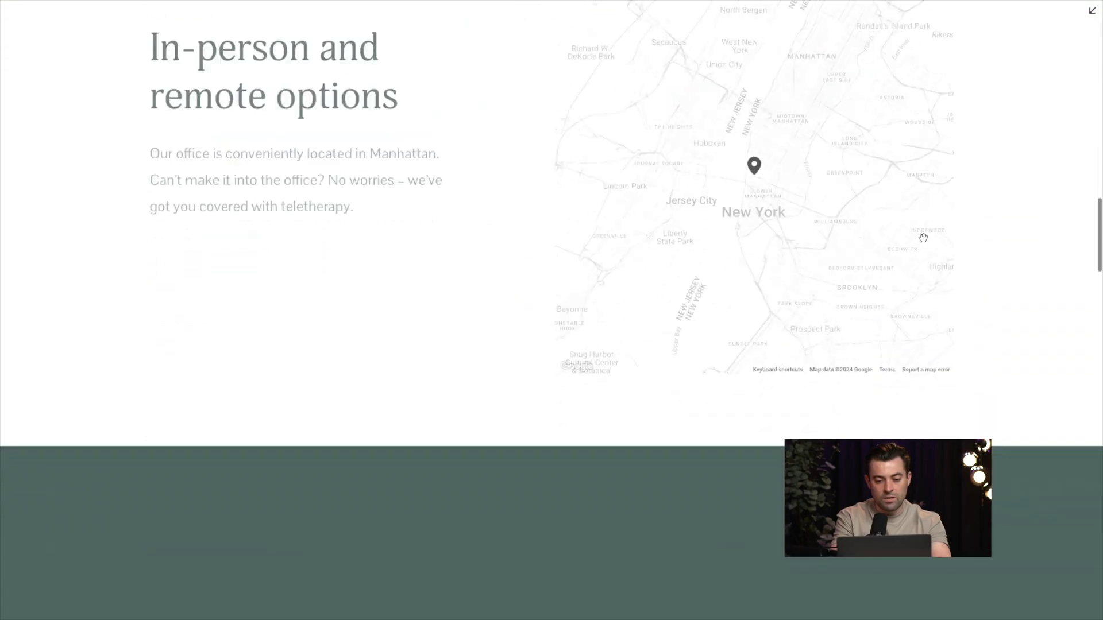
scroll(923, 241, down, 20)
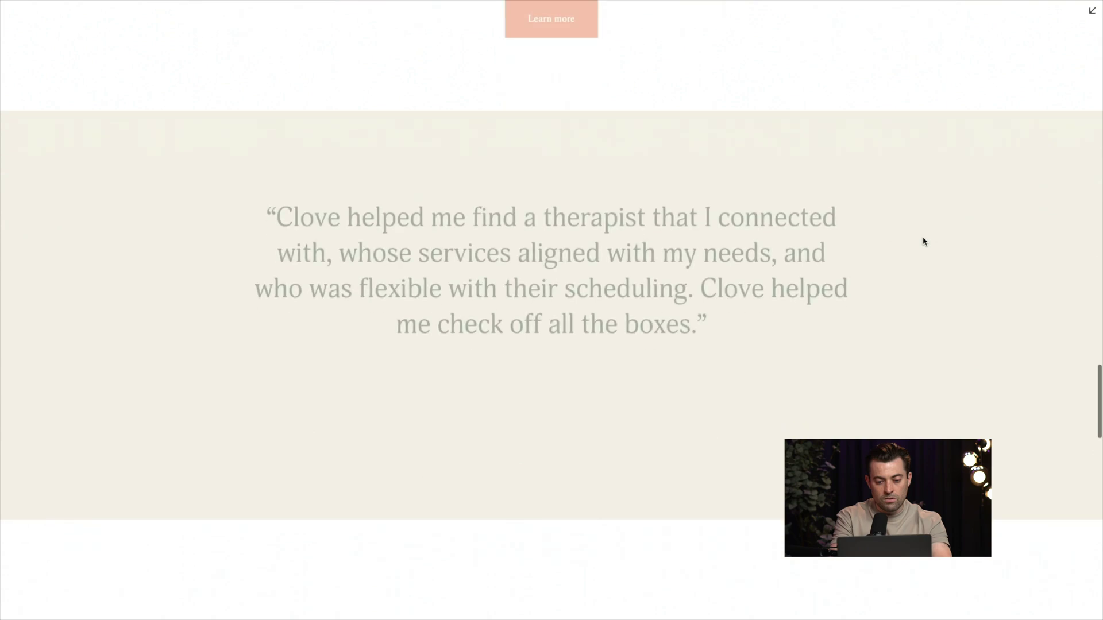
scroll(924, 241, down, 5)
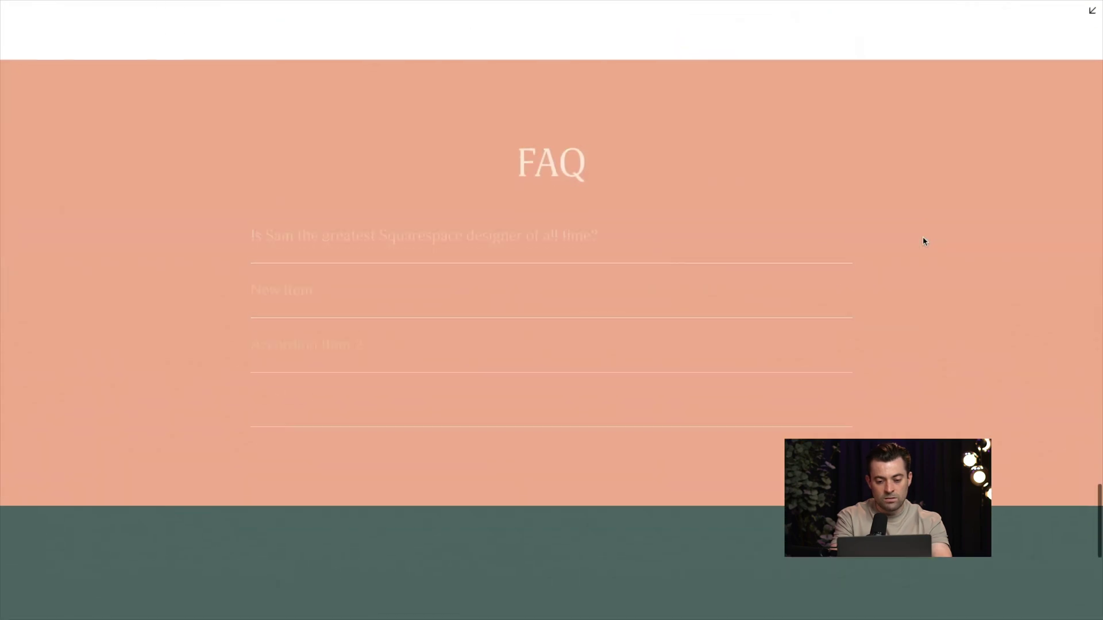
click(839, 248)
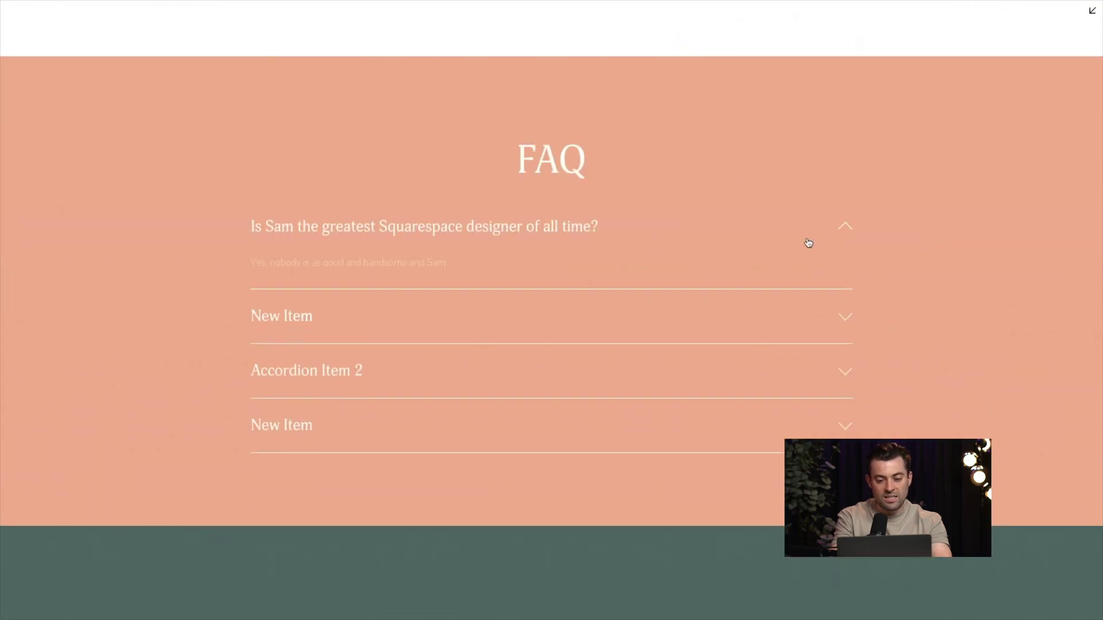
click(401, 244)
click(434, 241)
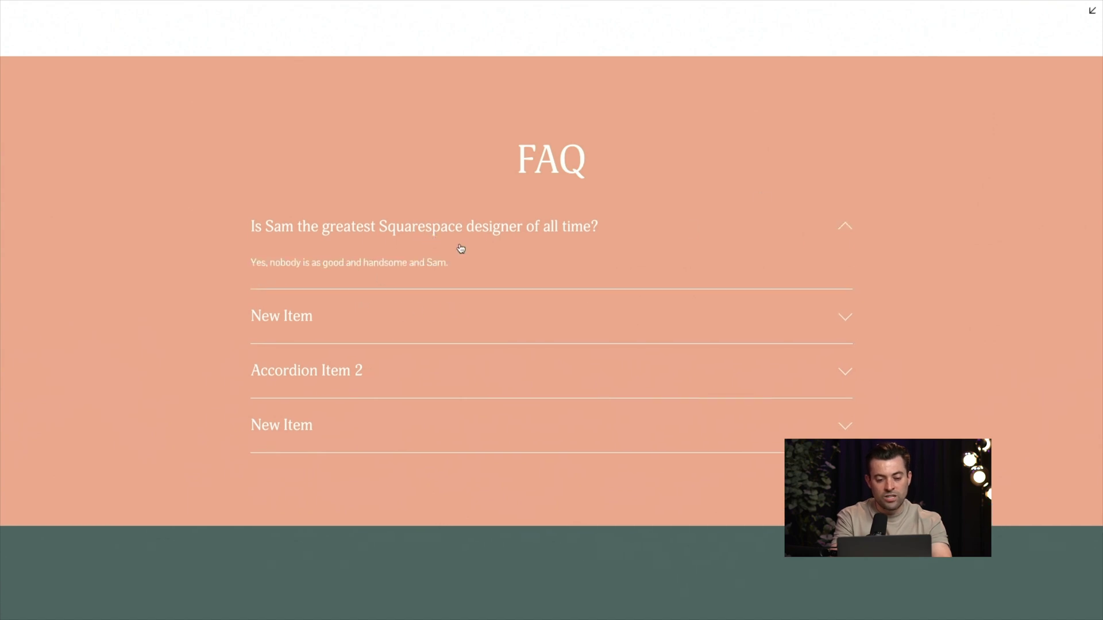
click(1094, 22)
click(170, 33)
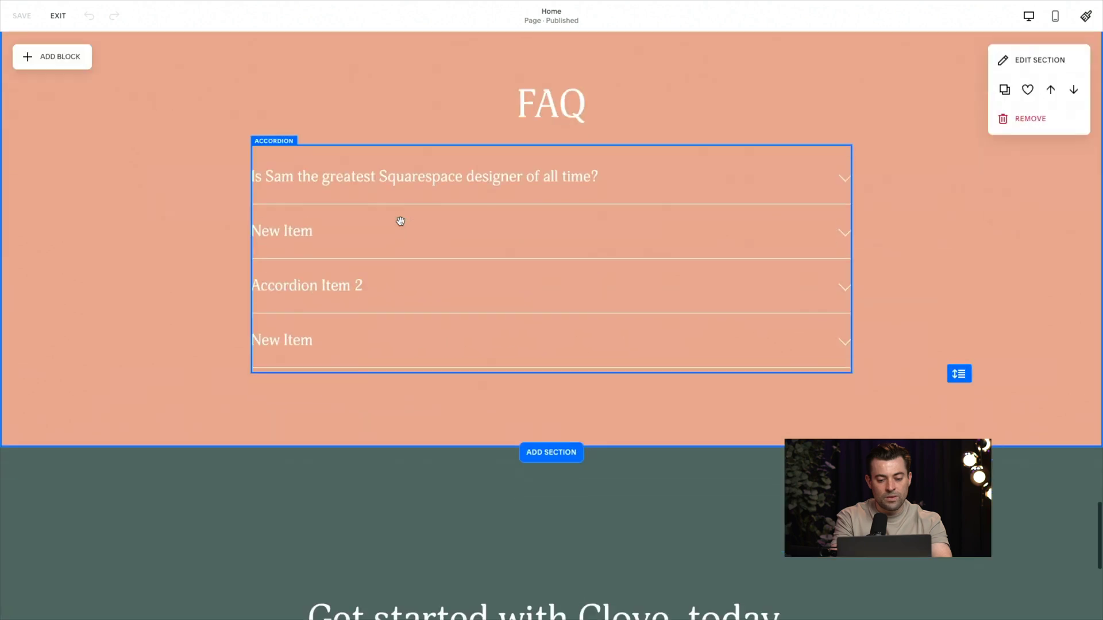
Set the accordion's answer text style to Paragraph 1 after trying Paragraph 3 and 2
click(401, 221)
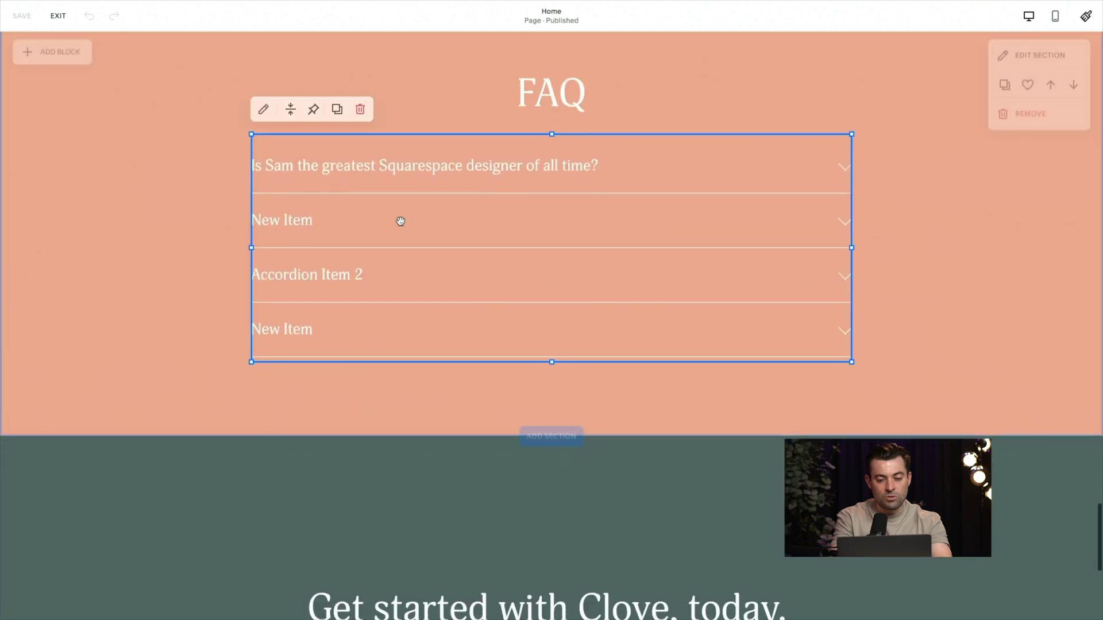
double_click(401, 221)
click(937, 155)
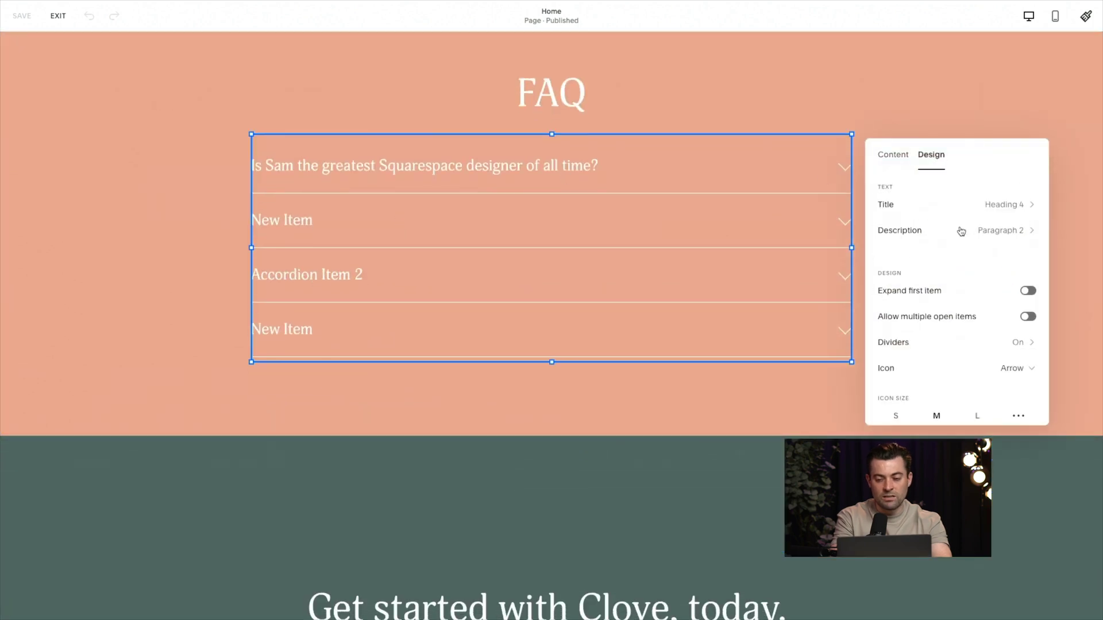
click(961, 232)
click(947, 216)
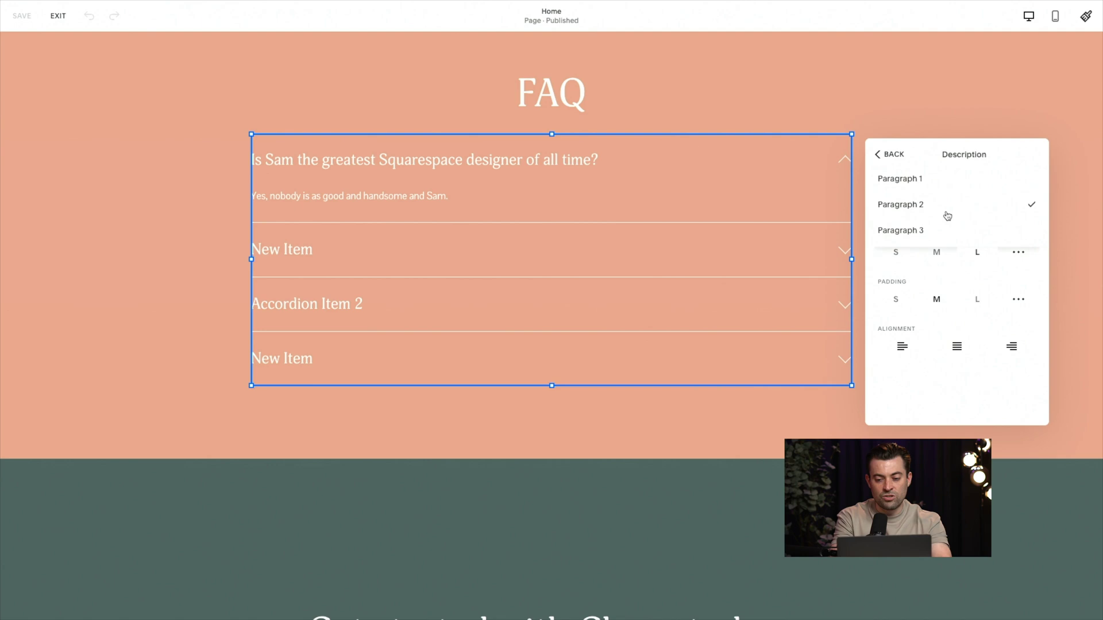
click(949, 179)
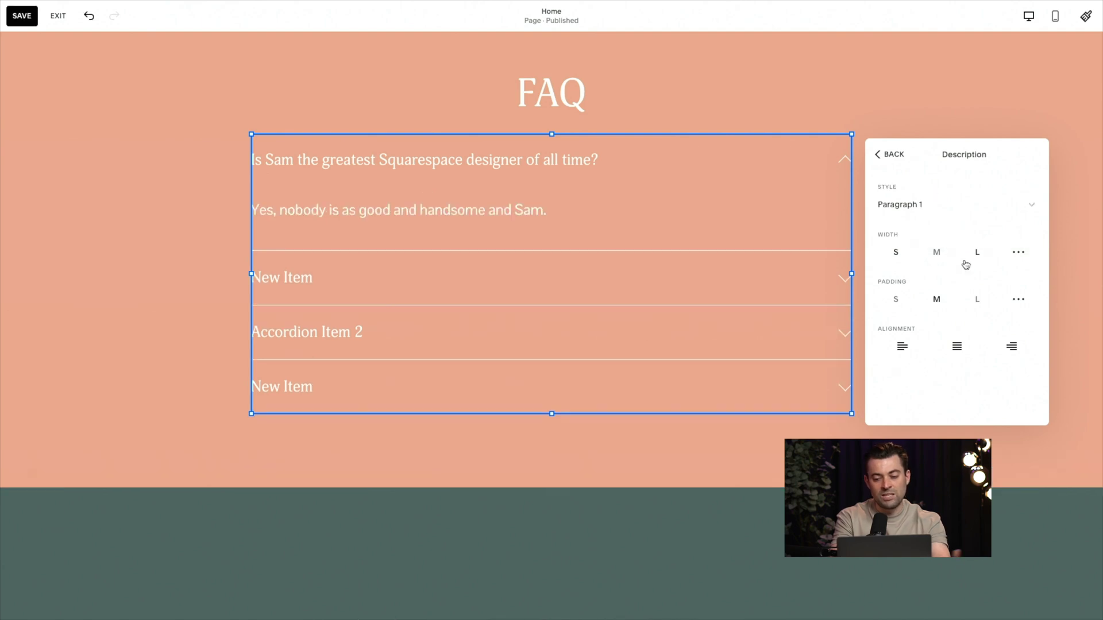
click(961, 207)
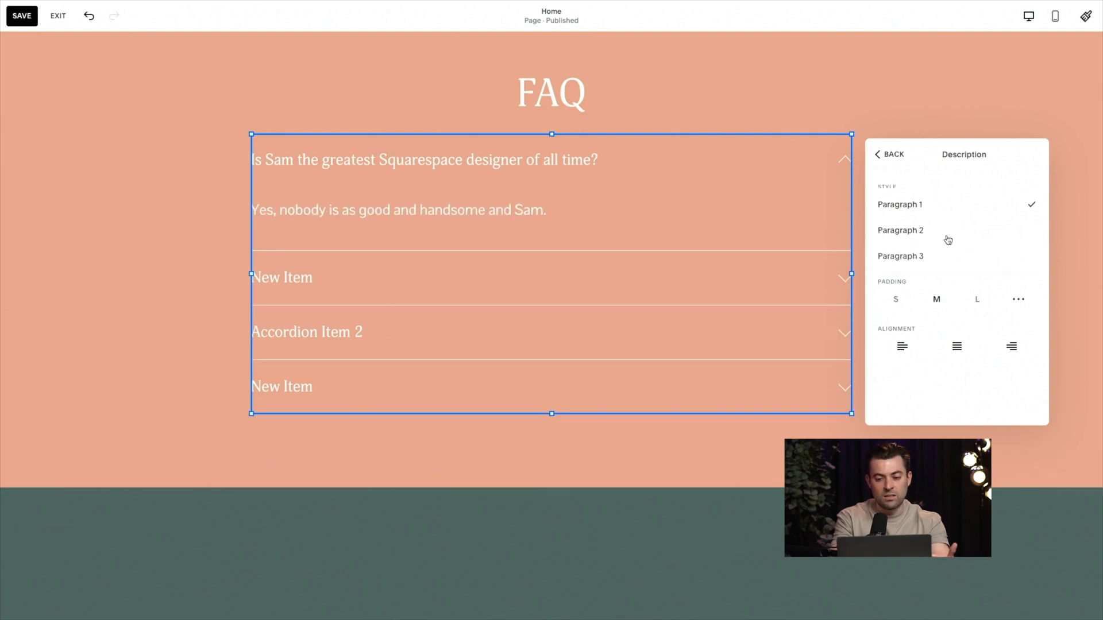
click(937, 262)
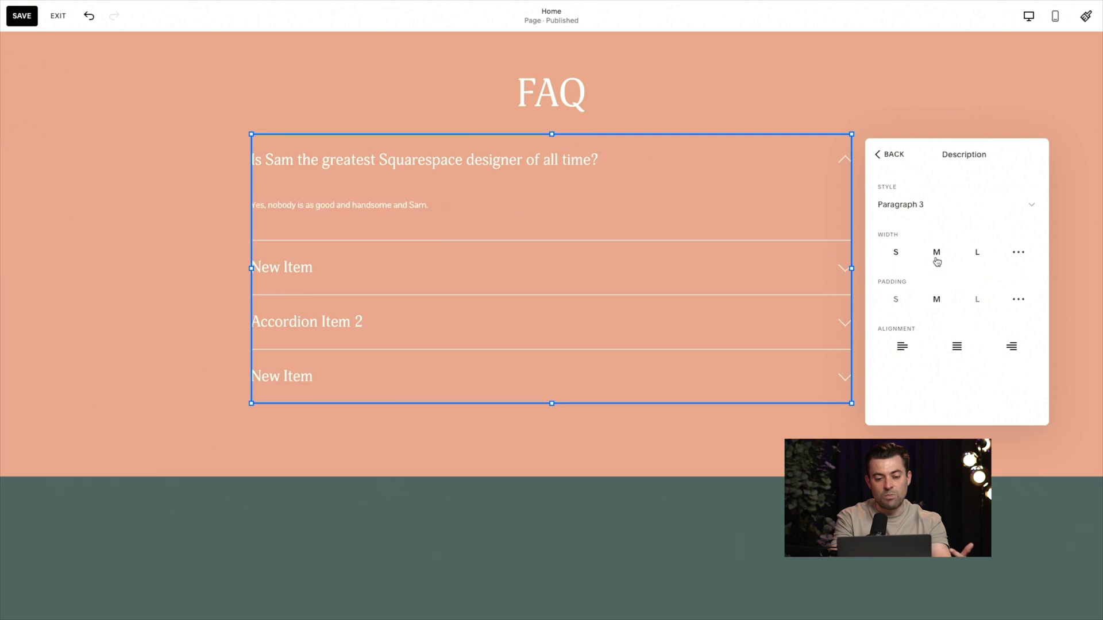
click(964, 201)
click(953, 188)
click(952, 208)
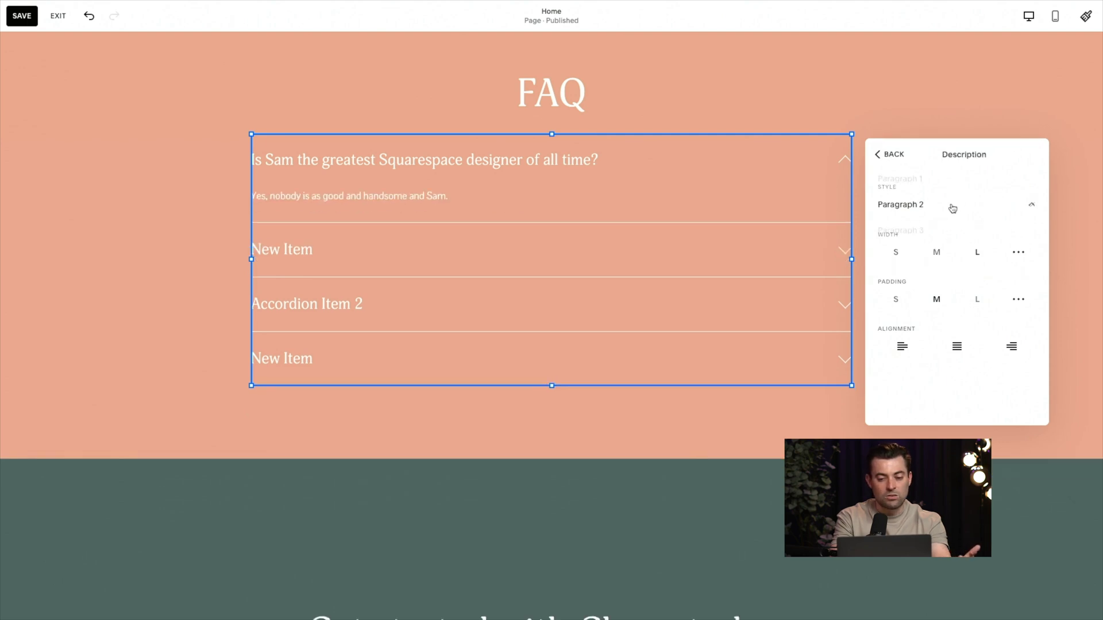
click(943, 181)
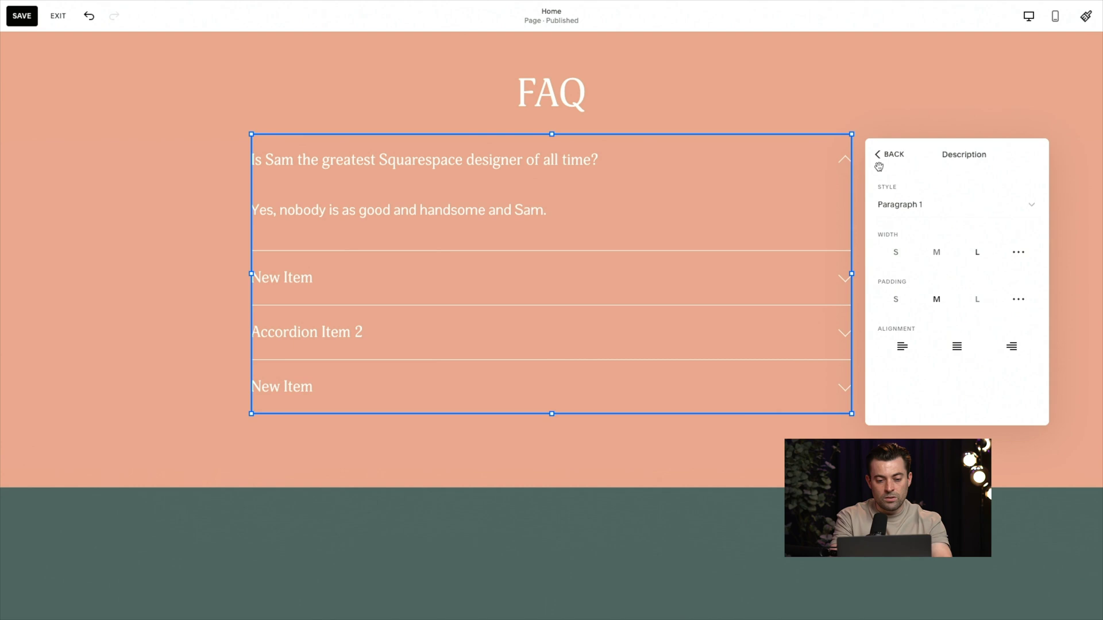
Make the accordion question titles Heading 3 and save the page
click(891, 156)
click(949, 208)
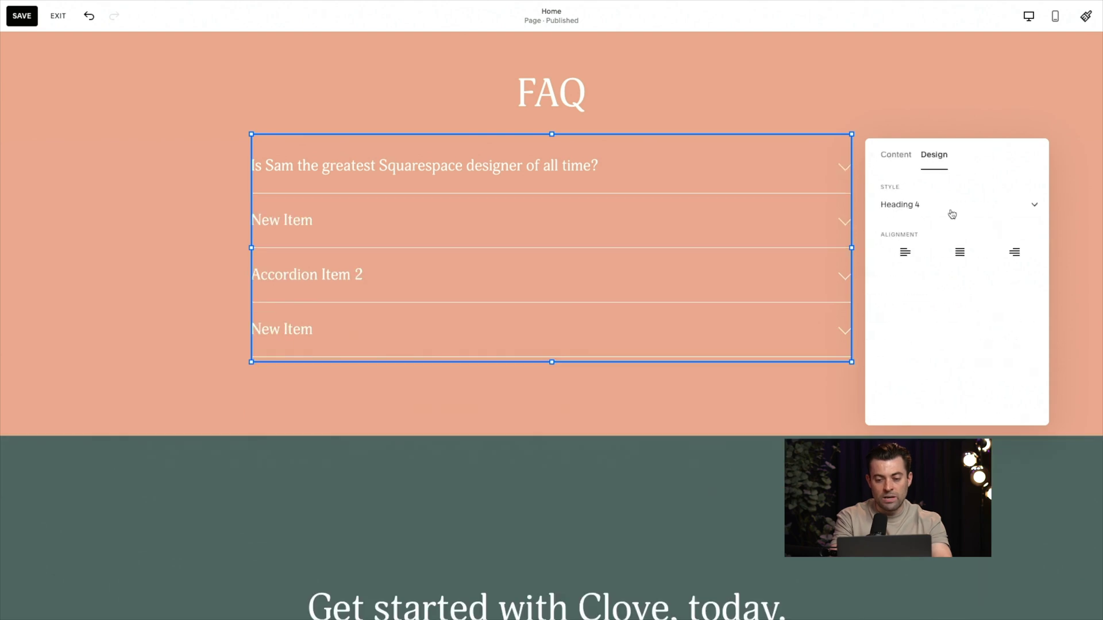
click(952, 211)
click(964, 181)
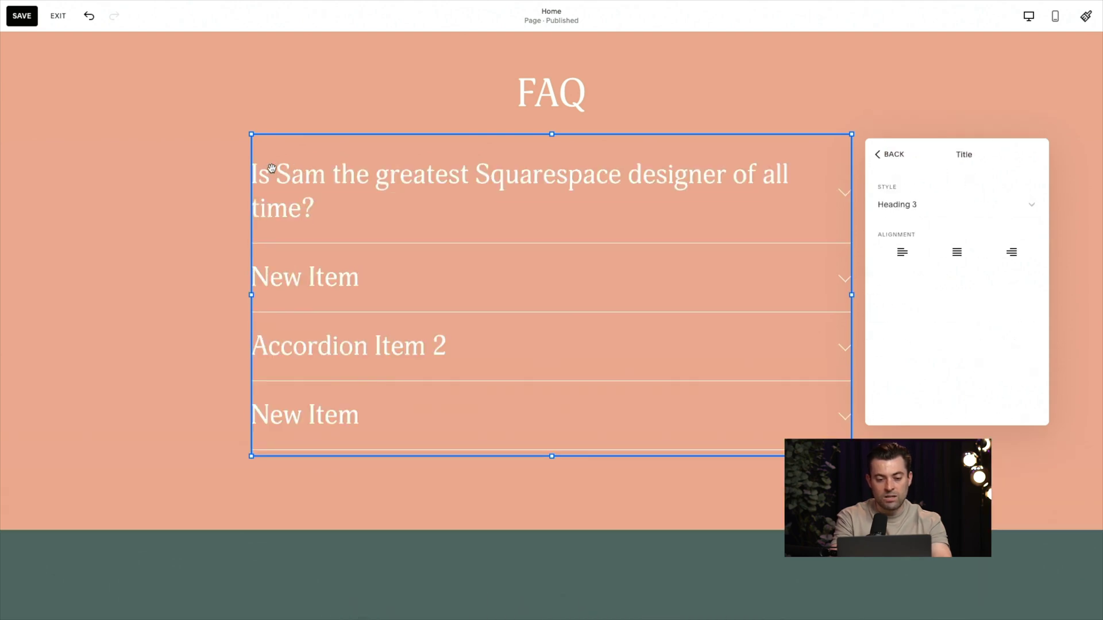
click(124, 158)
click(23, 16)
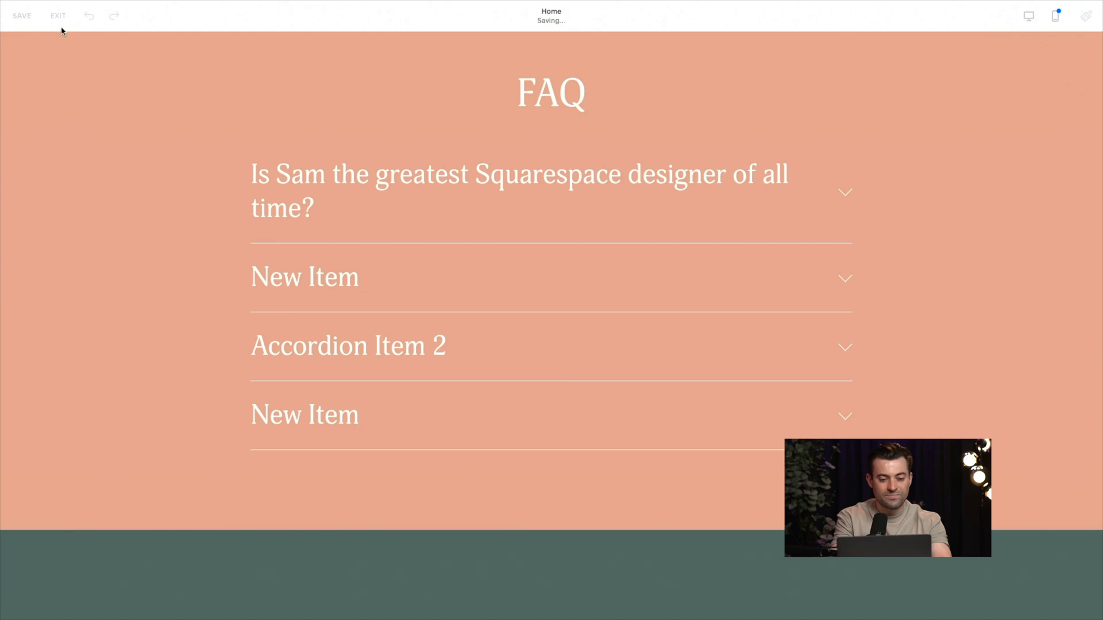
Exit the editor and, in full-screen preview, expand and collapse the first FAQ question
click(59, 17)
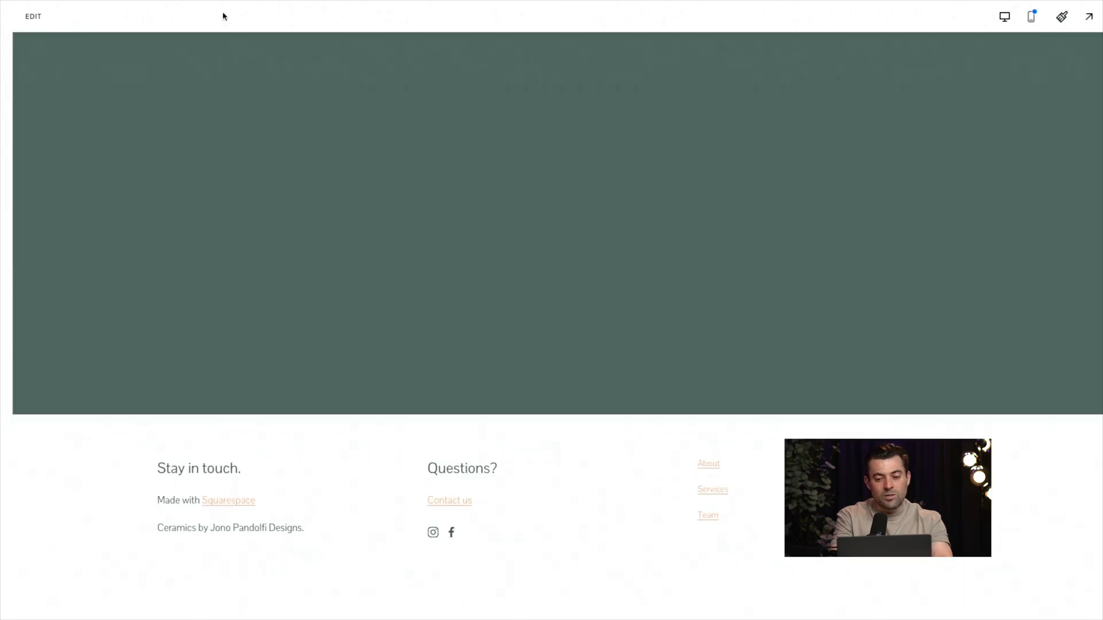
click(1077, 30)
scroll(808, 278, down, 15)
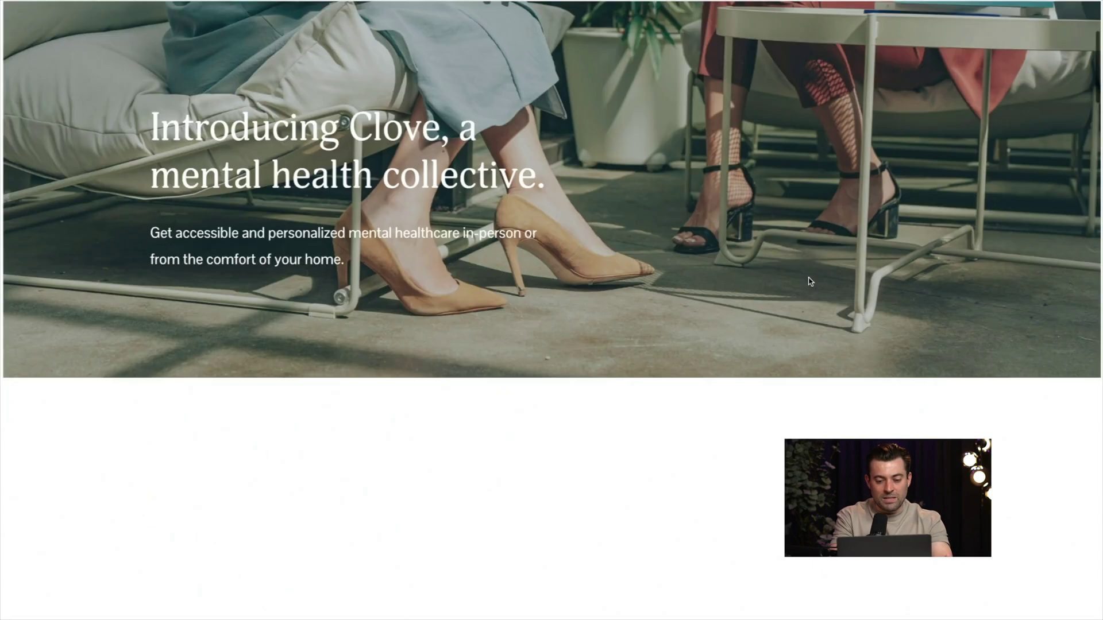
scroll(808, 280, down, 10)
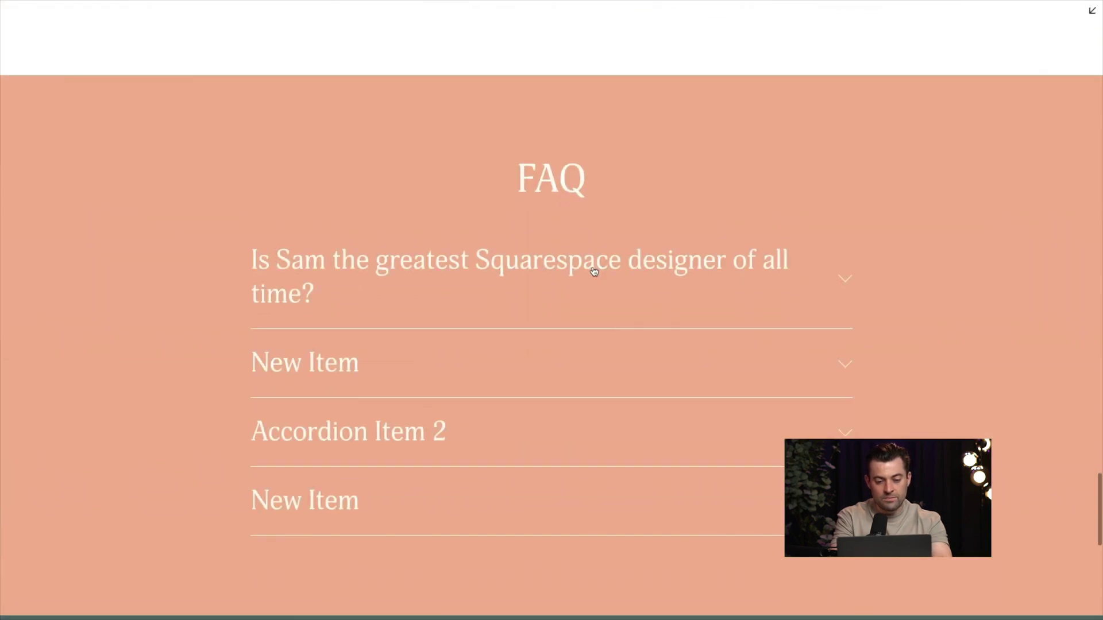
scroll(597, 272, down, 1)
click(645, 259)
scroll(626, 261, down, 1)
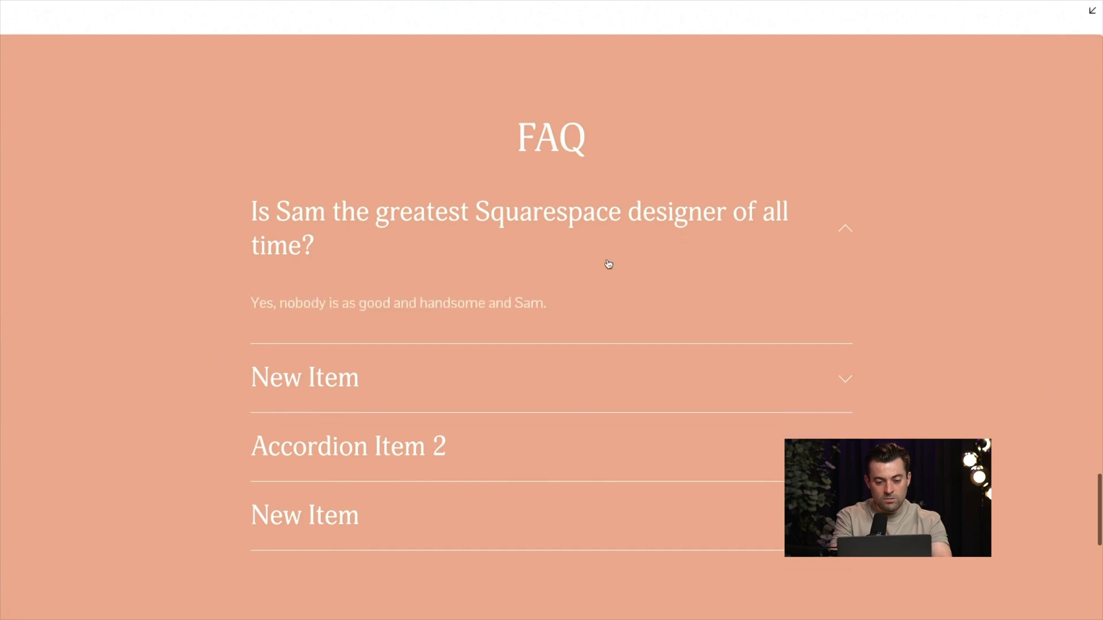
click(718, 227)
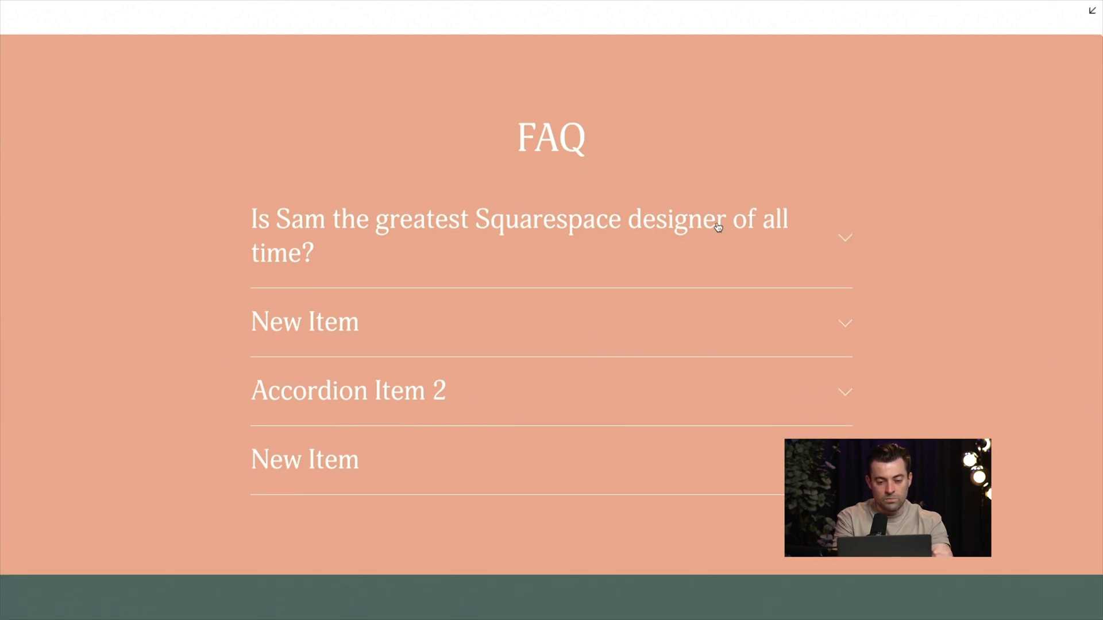